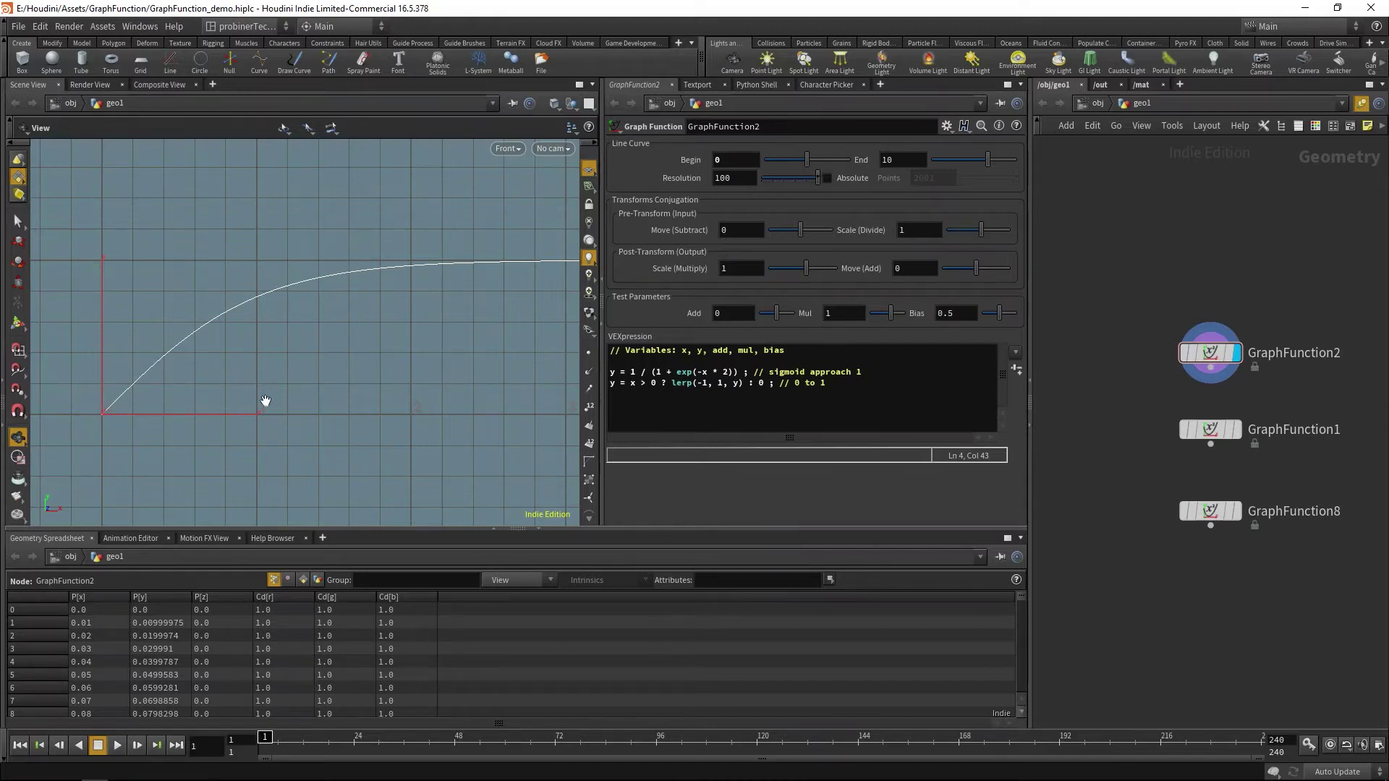
Add the line "y = min(x,1) ;" below the sigmoid code in GraphFunction2's VEXpression.
left_click(852, 383)
key("Return")
key("Return")
type("y = ")
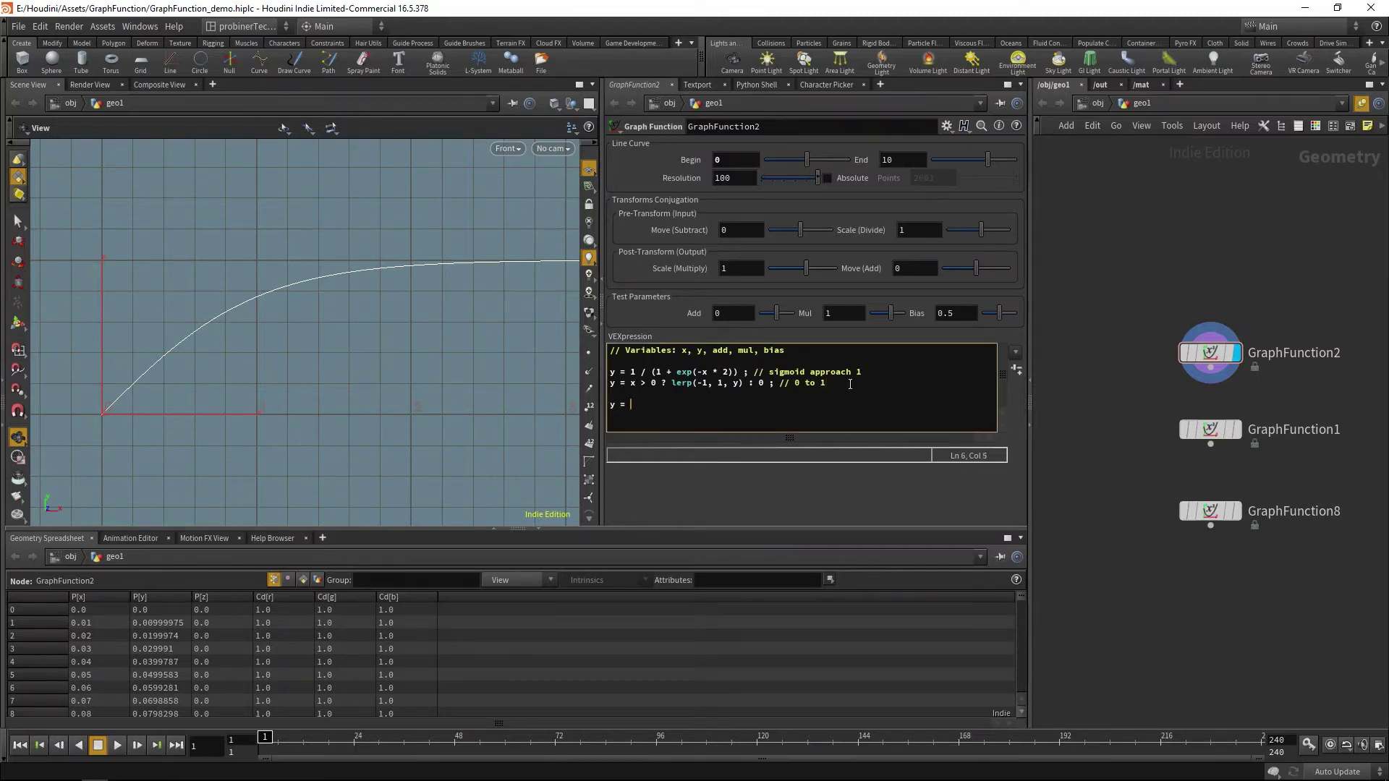
type("x ;")
left_click(634, 405)
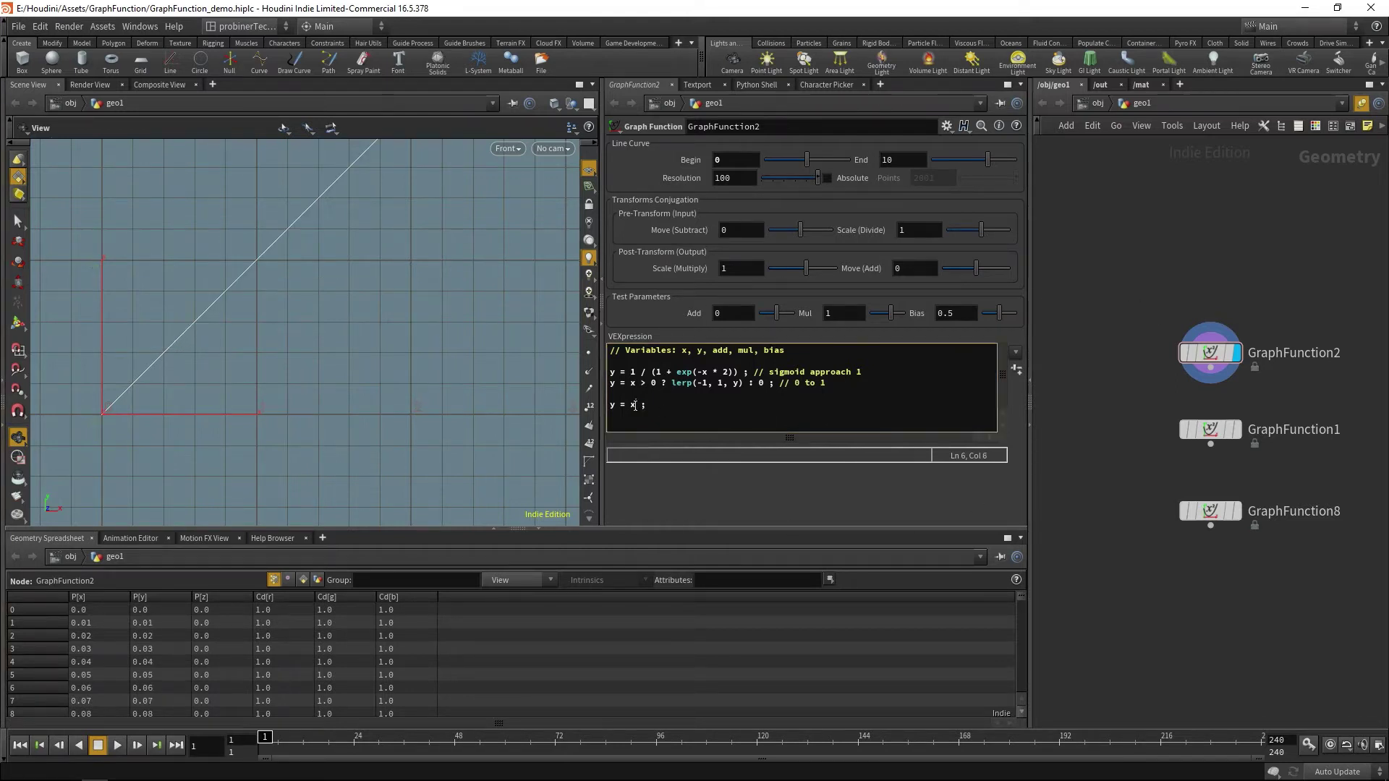
type("min()x,1")
key("ctrl+Return")
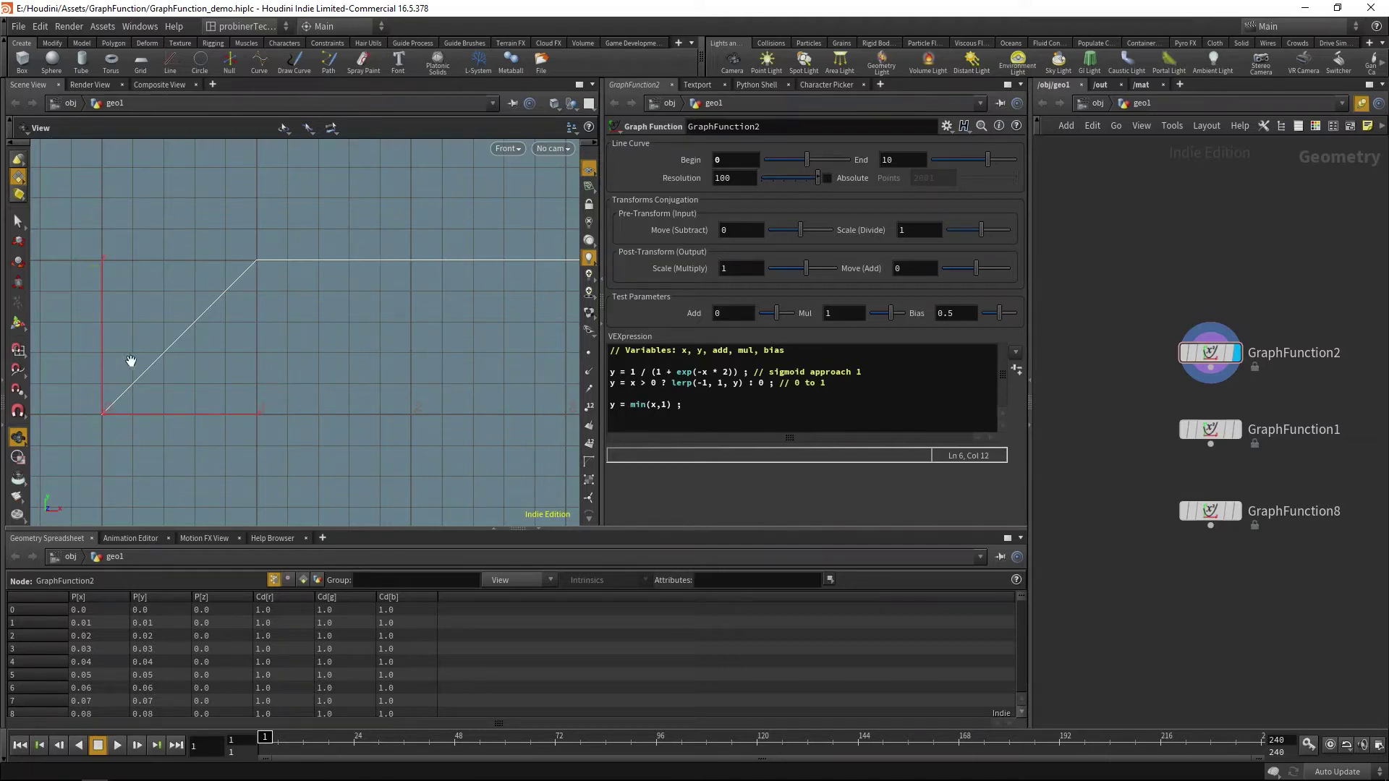
Delete the min(x,1) line from GraphFunction2's VEXpression and apply the change.
left_click_drag(633, 395, 775, 403)
key("BackSpace")
left_click(1084, 277)
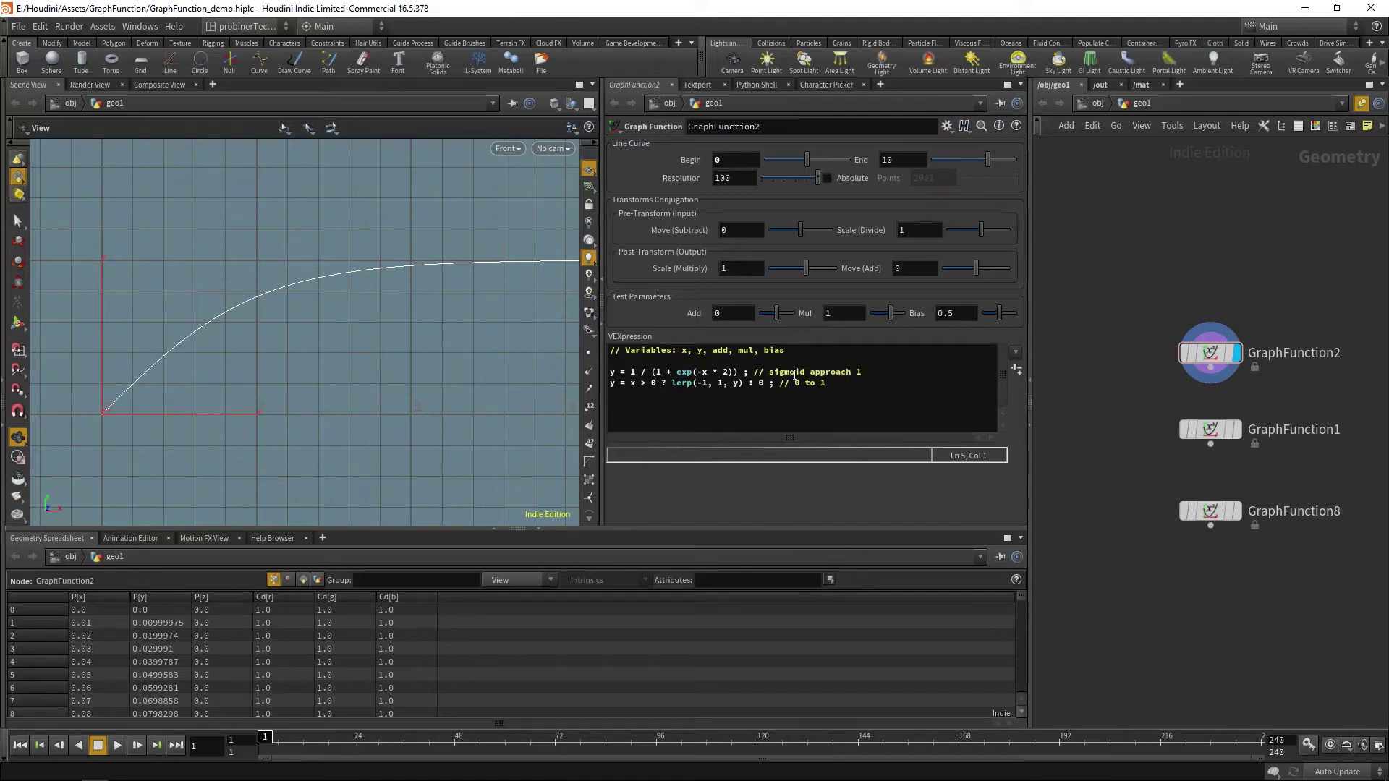
Remove the "* 2" factor from inside exp() in GraphFunction2's sigmoid line.
left_click(724, 370)
left_click_drag(732, 372, 712, 372)
key("BackSpace")
left_click(1054, 275)
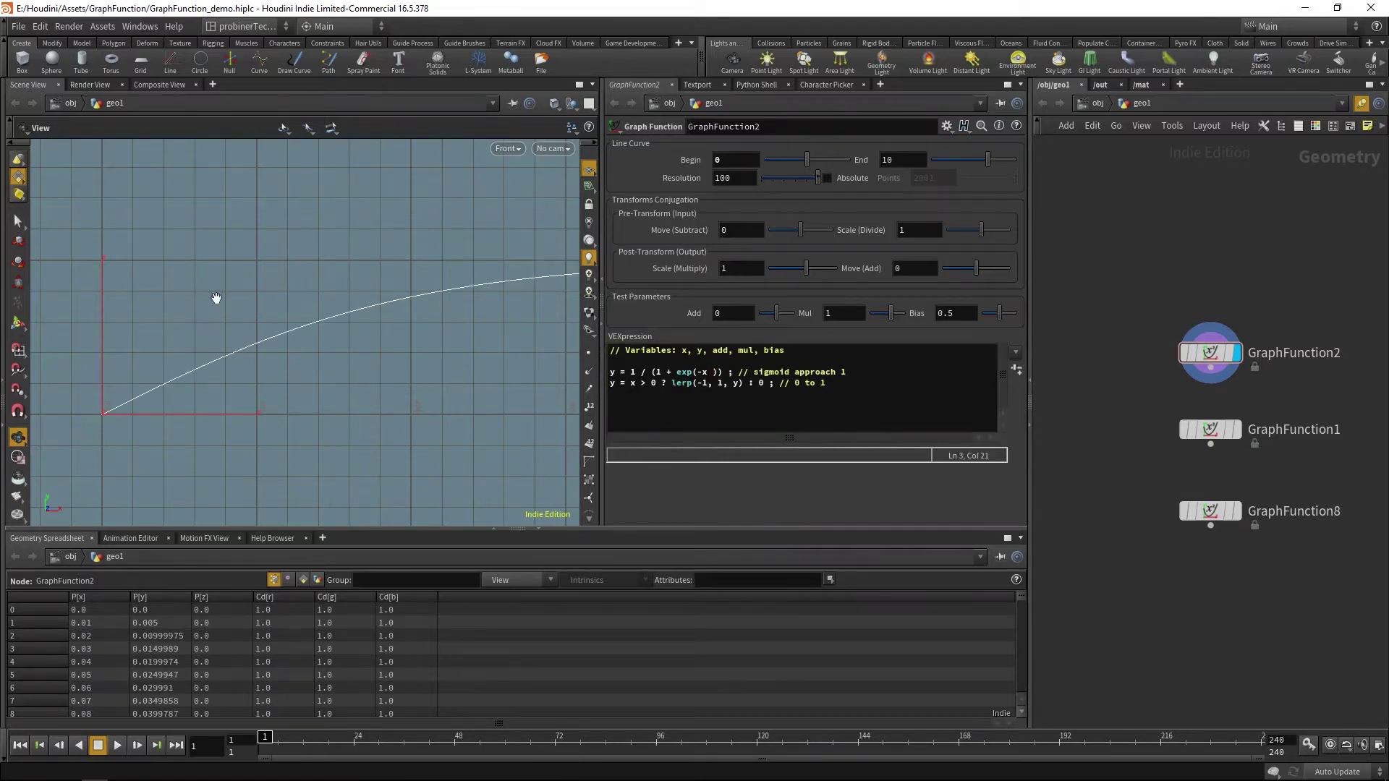
Put the "* 2" factor back after -x inside exp() in GraphFunction2's sigmoid line.
left_click(714, 371)
type("* 2")
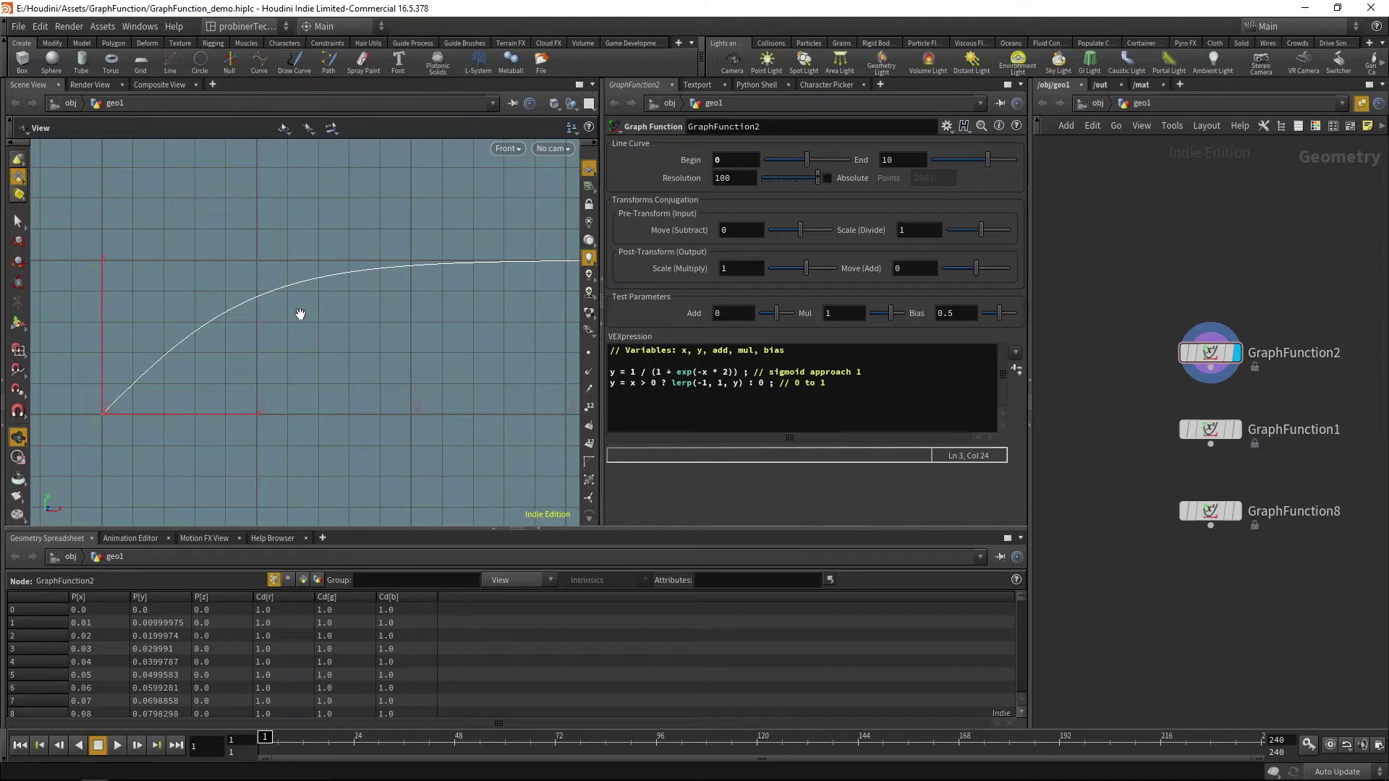
scroll(285, 290, "down", 3)
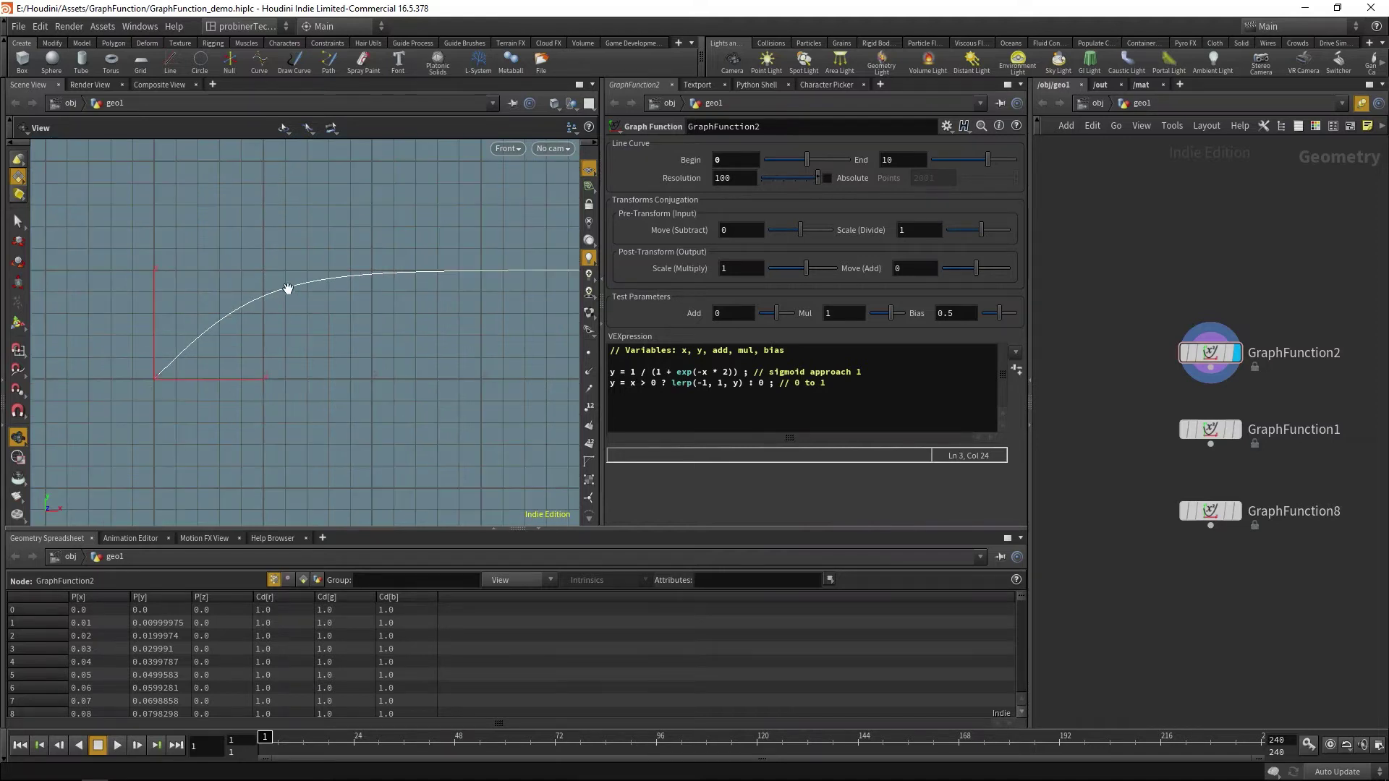
scroll(288, 305, "up", 3)
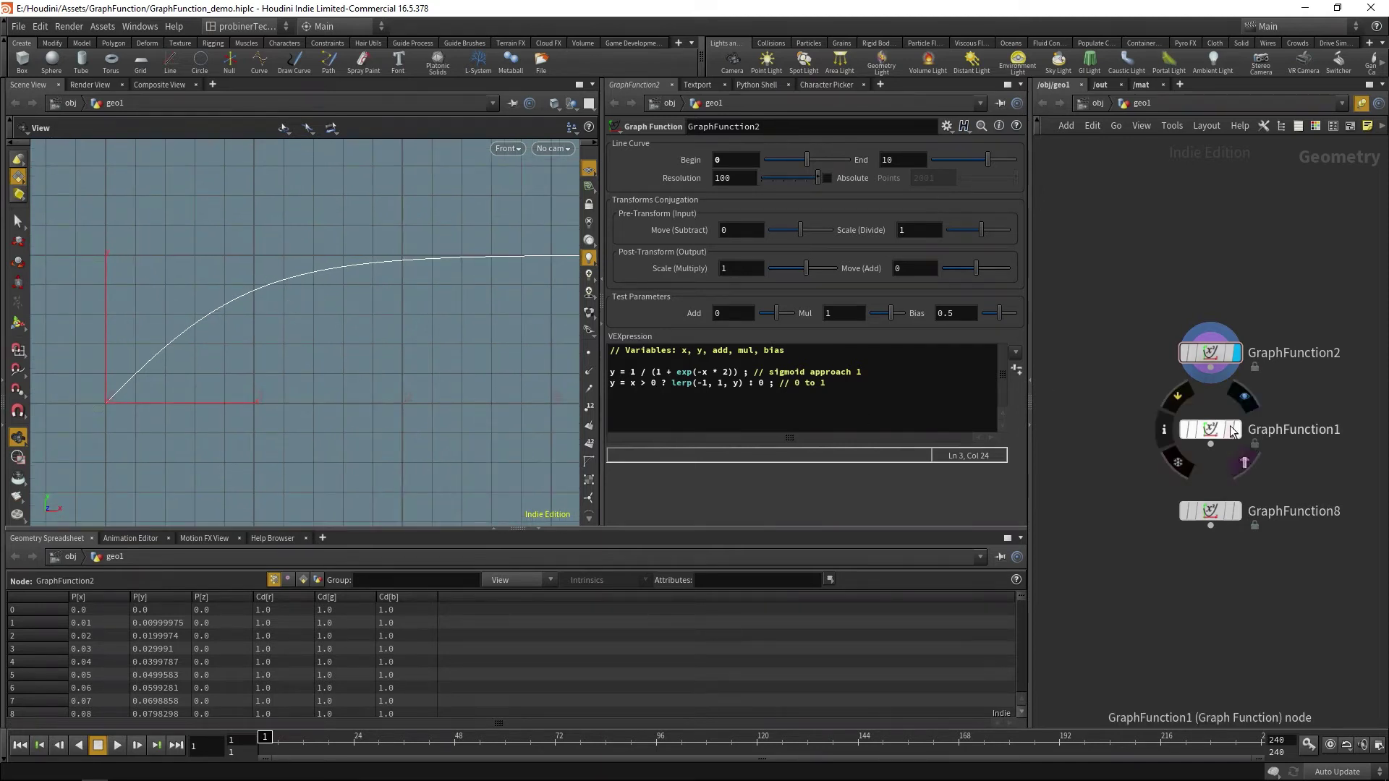
Display GraphFunction1 framed in the viewport and bring up its parameters and expression.
left_click(1237, 429)
key("h")
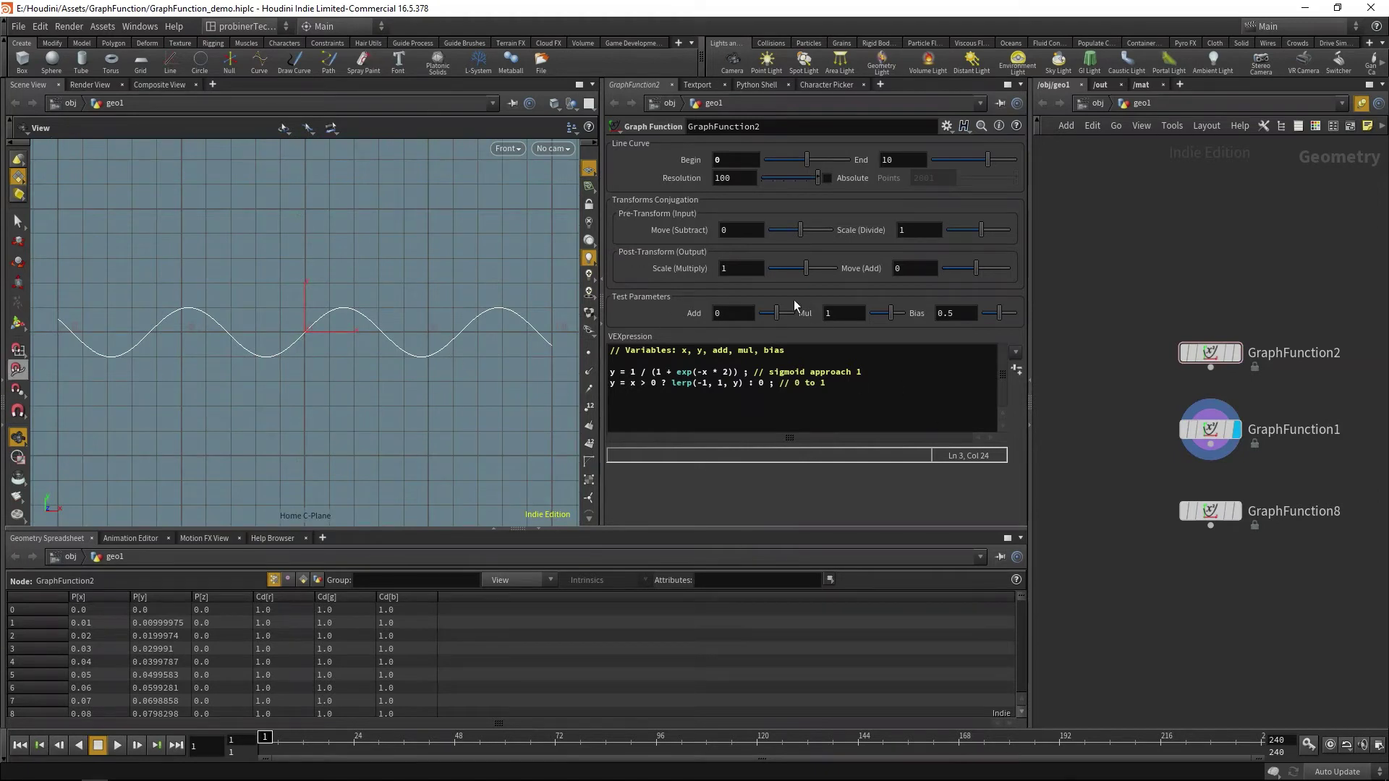
left_click(1213, 428)
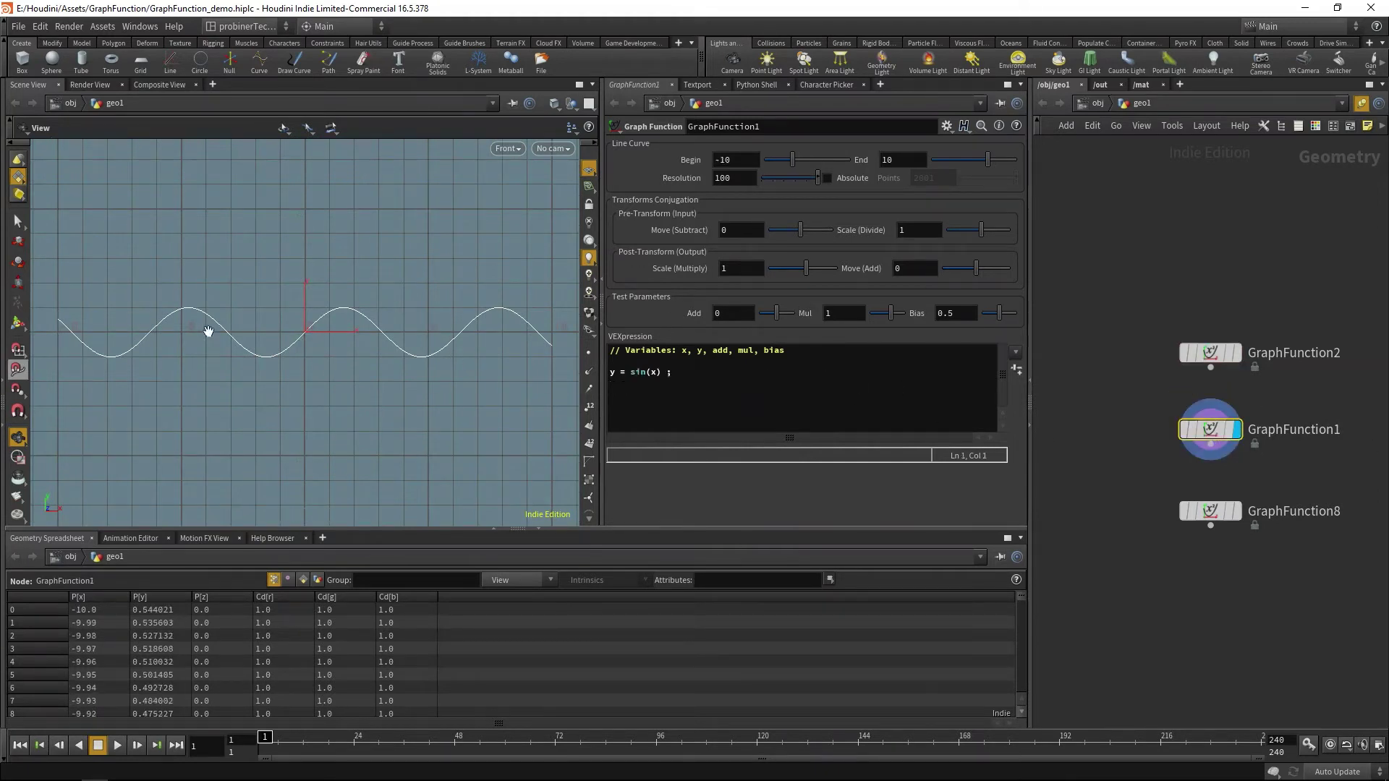
left_click_drag(624, 348, 676, 353)
left_click(732, 351)
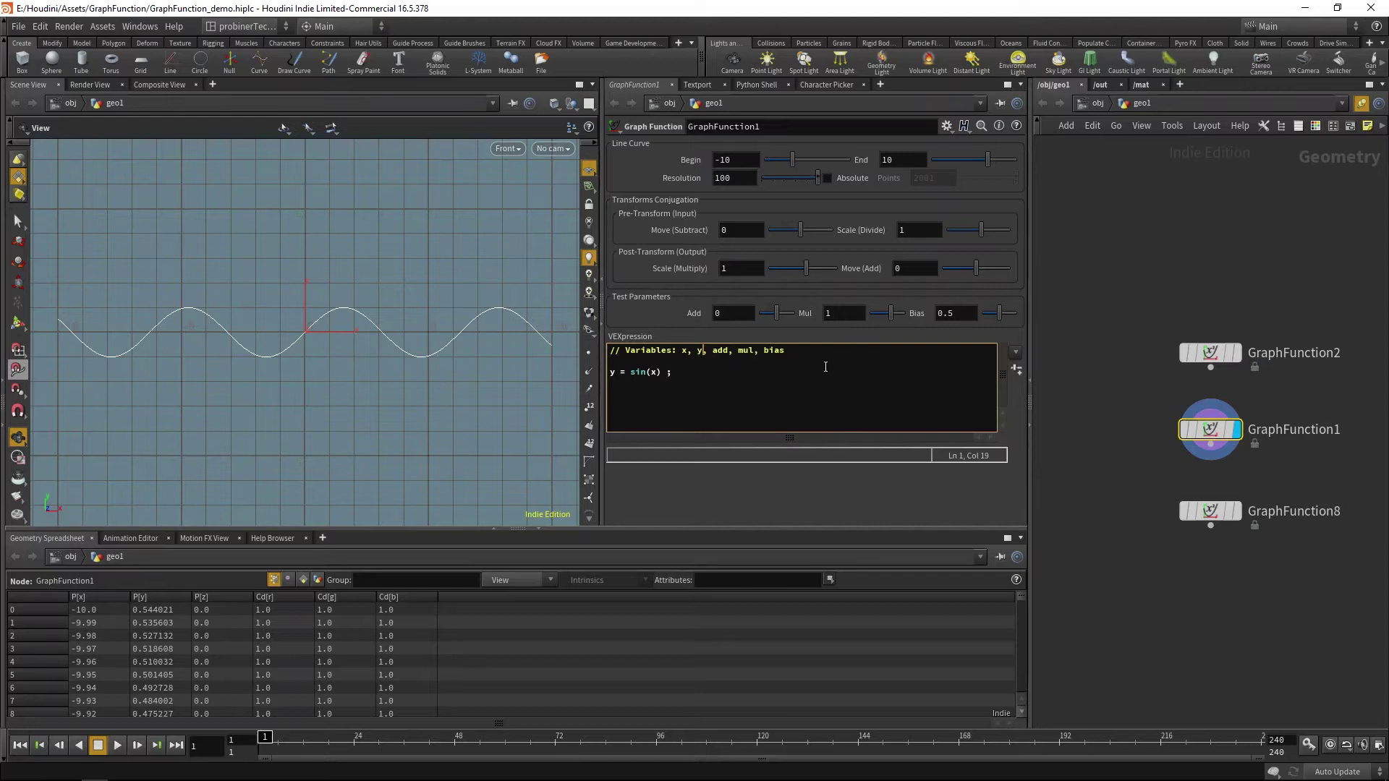
left_click(676, 385)
Show the curve's points in the viewport and examine their spacing along the sine wave.
left_click(589, 353)
scroll(192, 407, "up", 10)
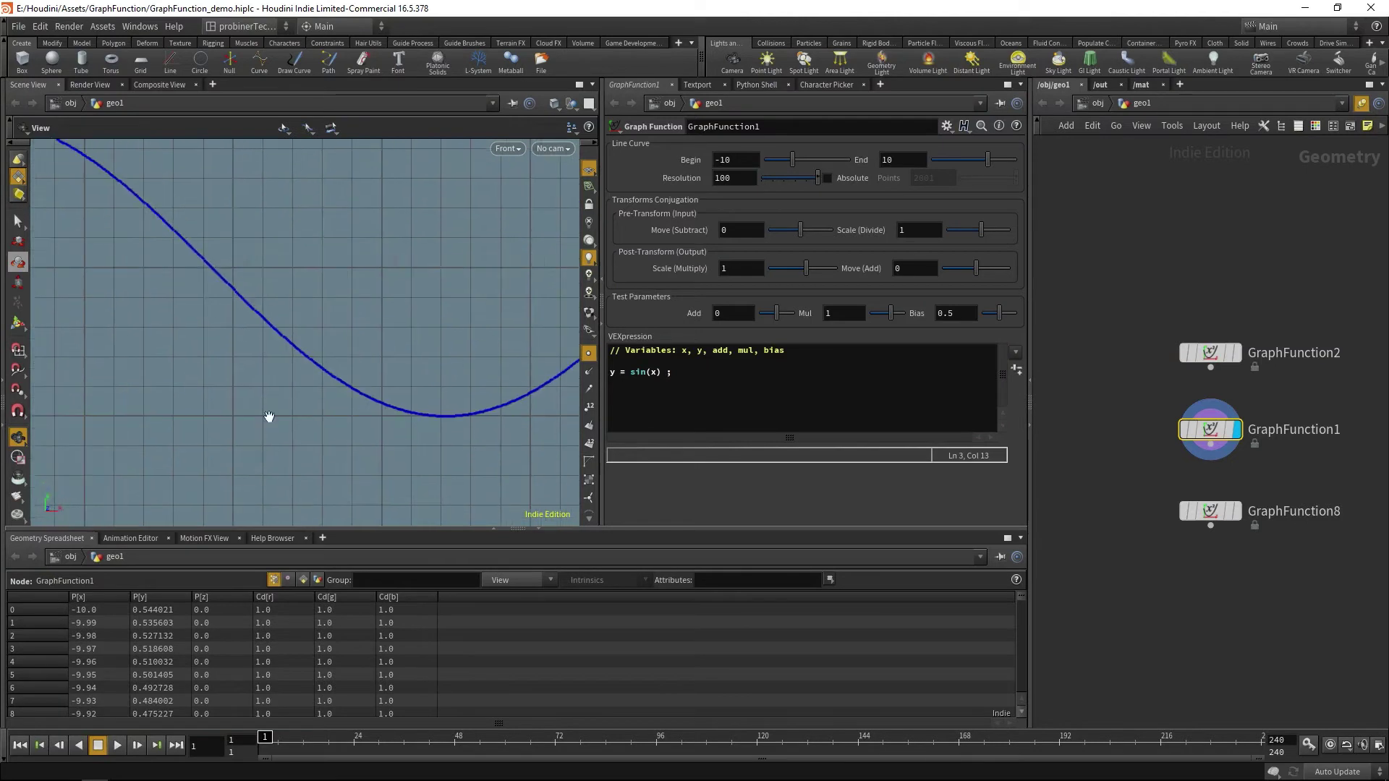
scroll(289, 387, "down", 10)
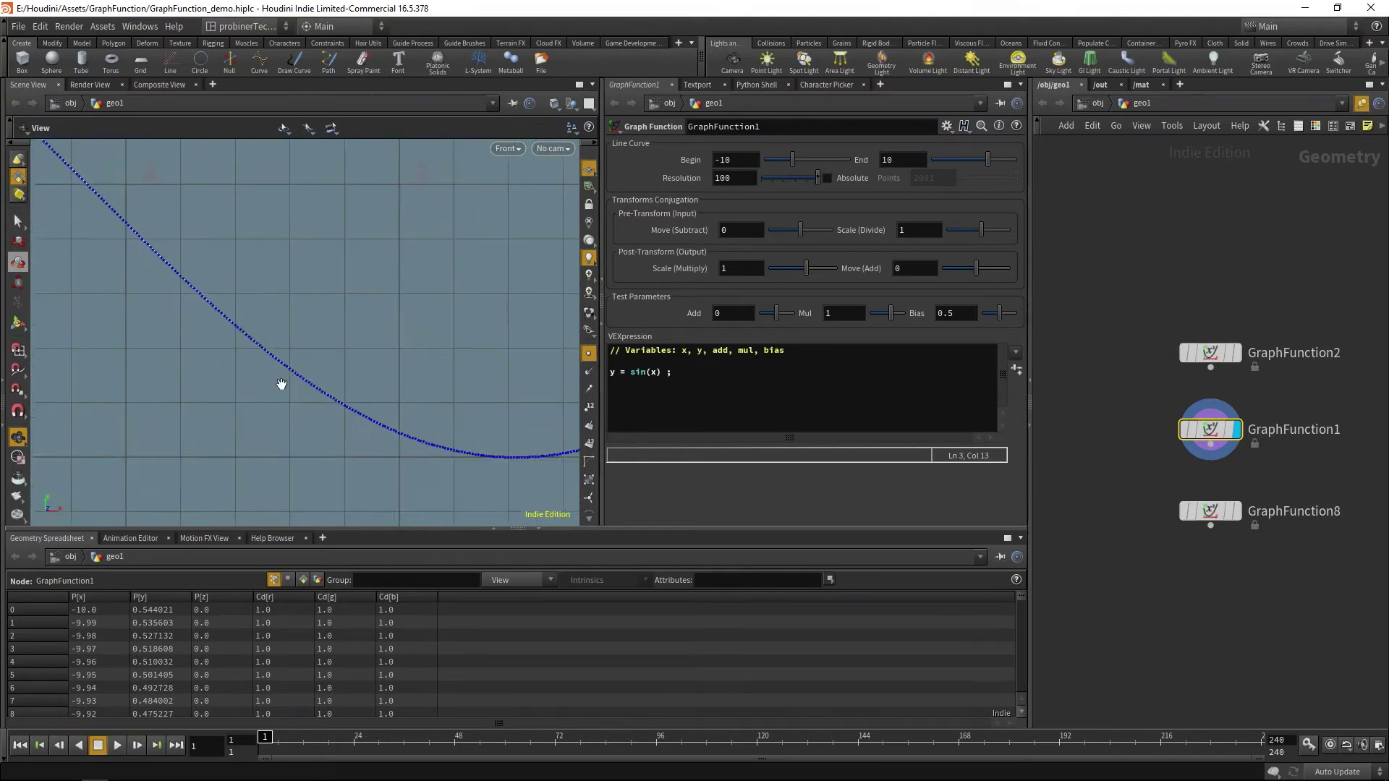
scroll(307, 373, "down", 8)
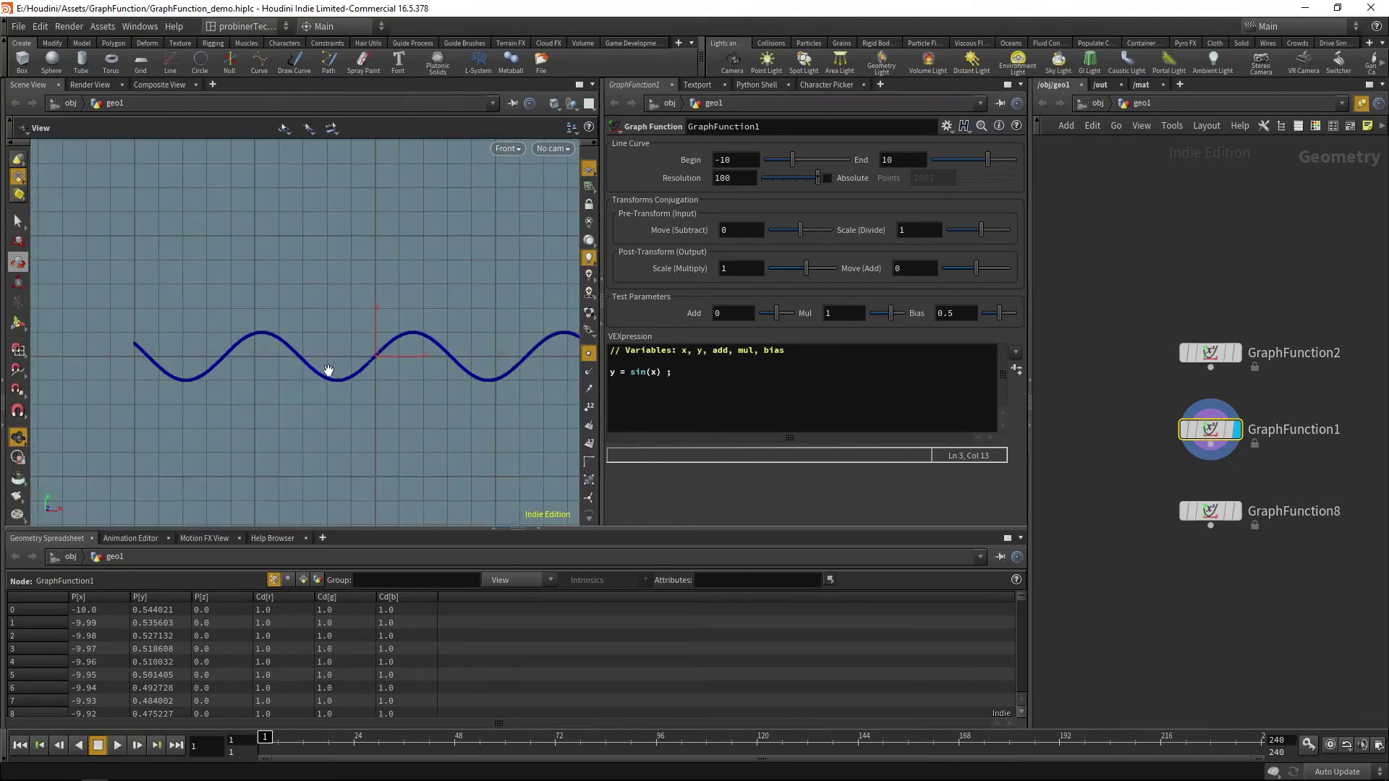
Set GraphFunction1's line curve range to Begin -100 and End 100 and frame the extended curve.
left_click(746, 161)
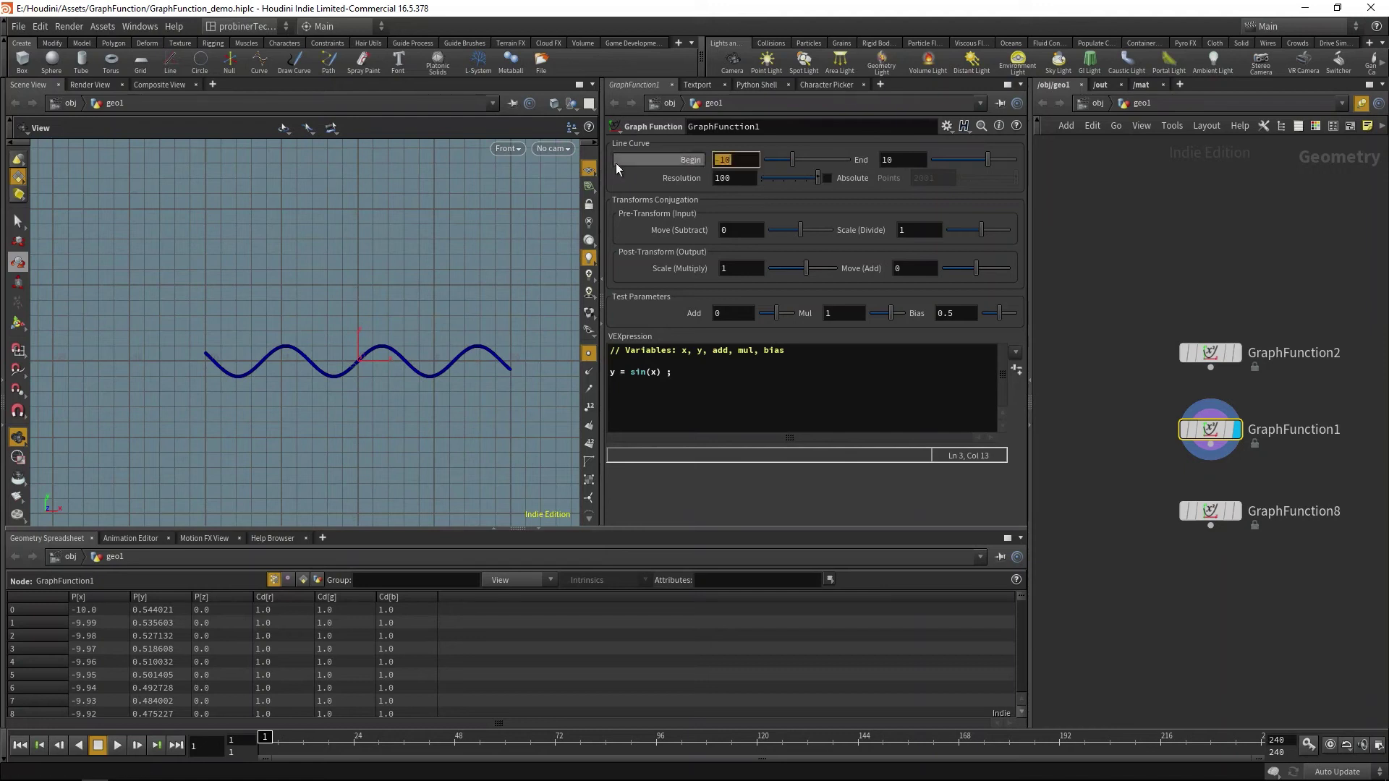
type("-100")
key("Tab")
type("100")
key("Return")
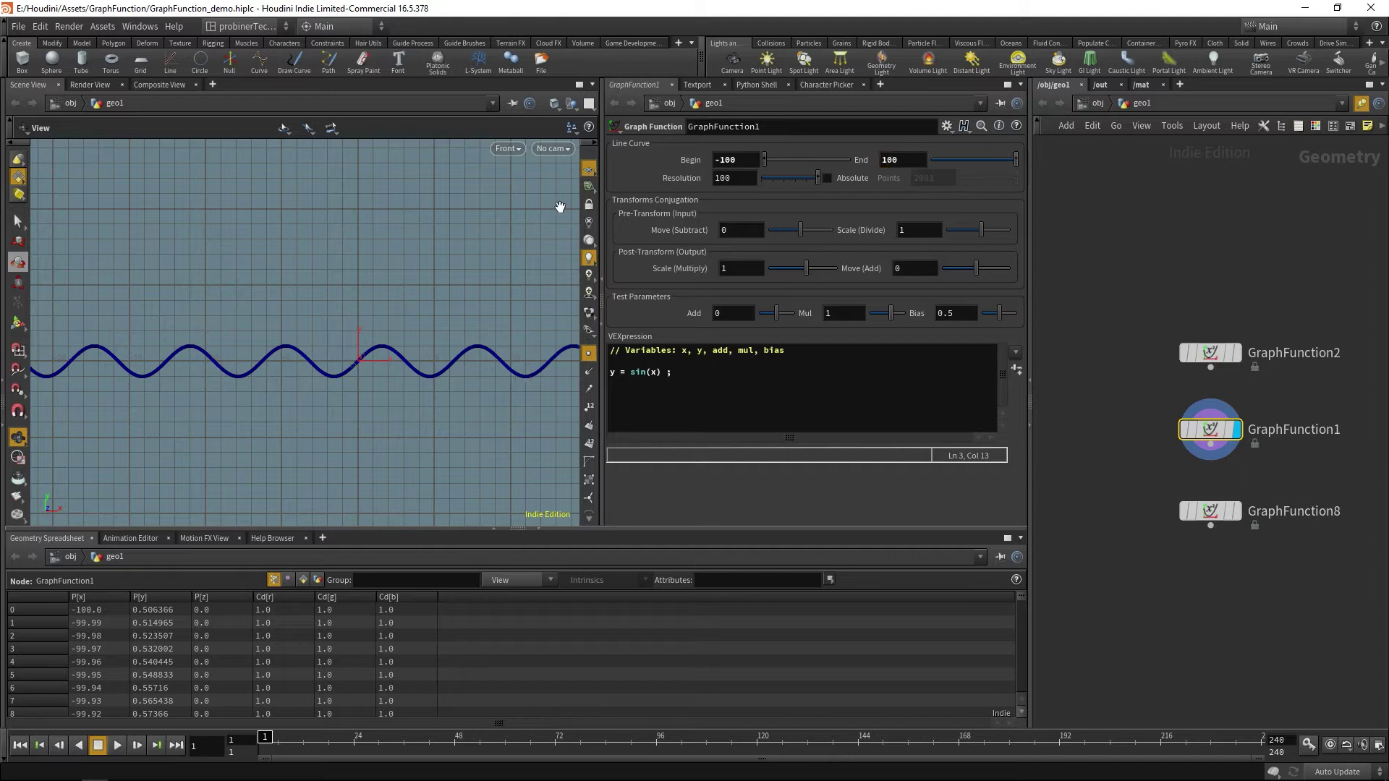
key("g")
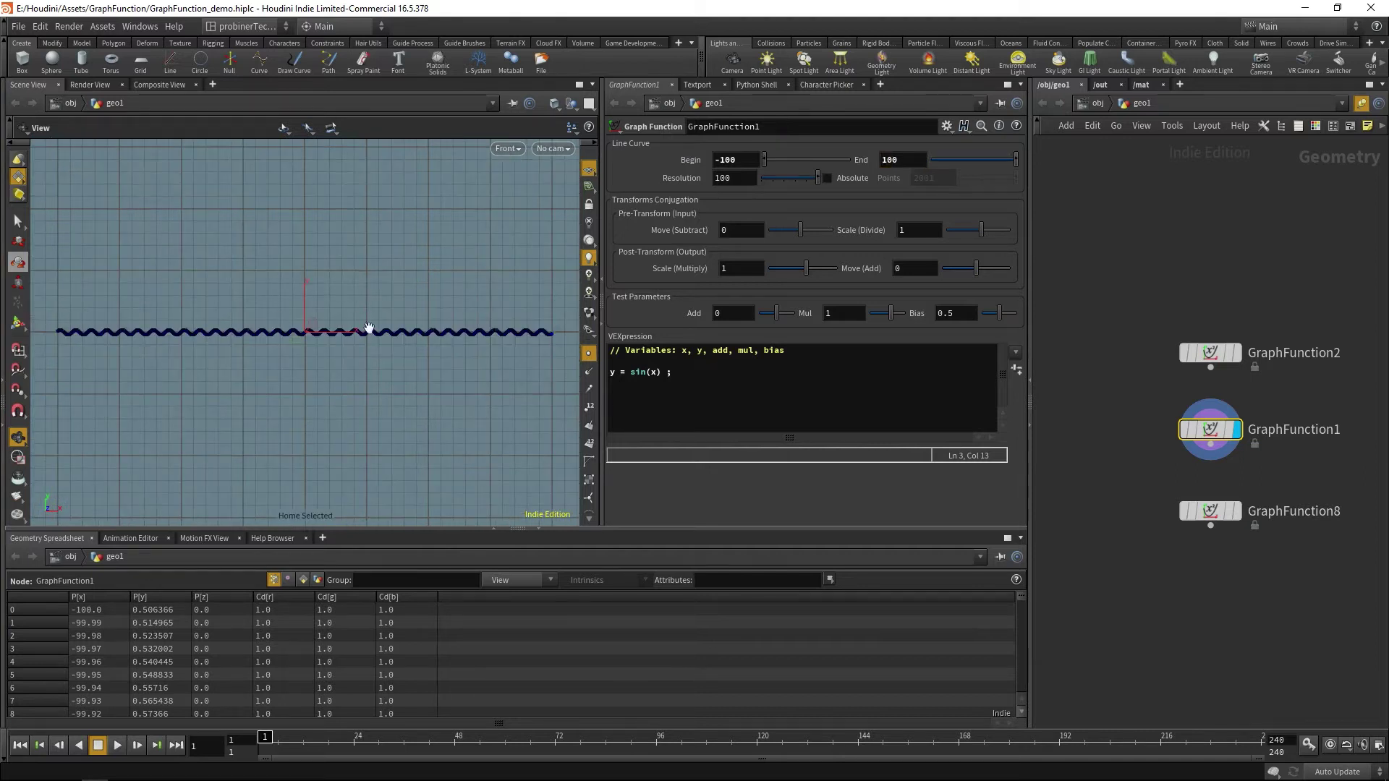
Undo the Begin and End changes on GraphFunction1 and reframe the sine curve.
key("ctrl+z")
key("ctrl+z")
key("g")
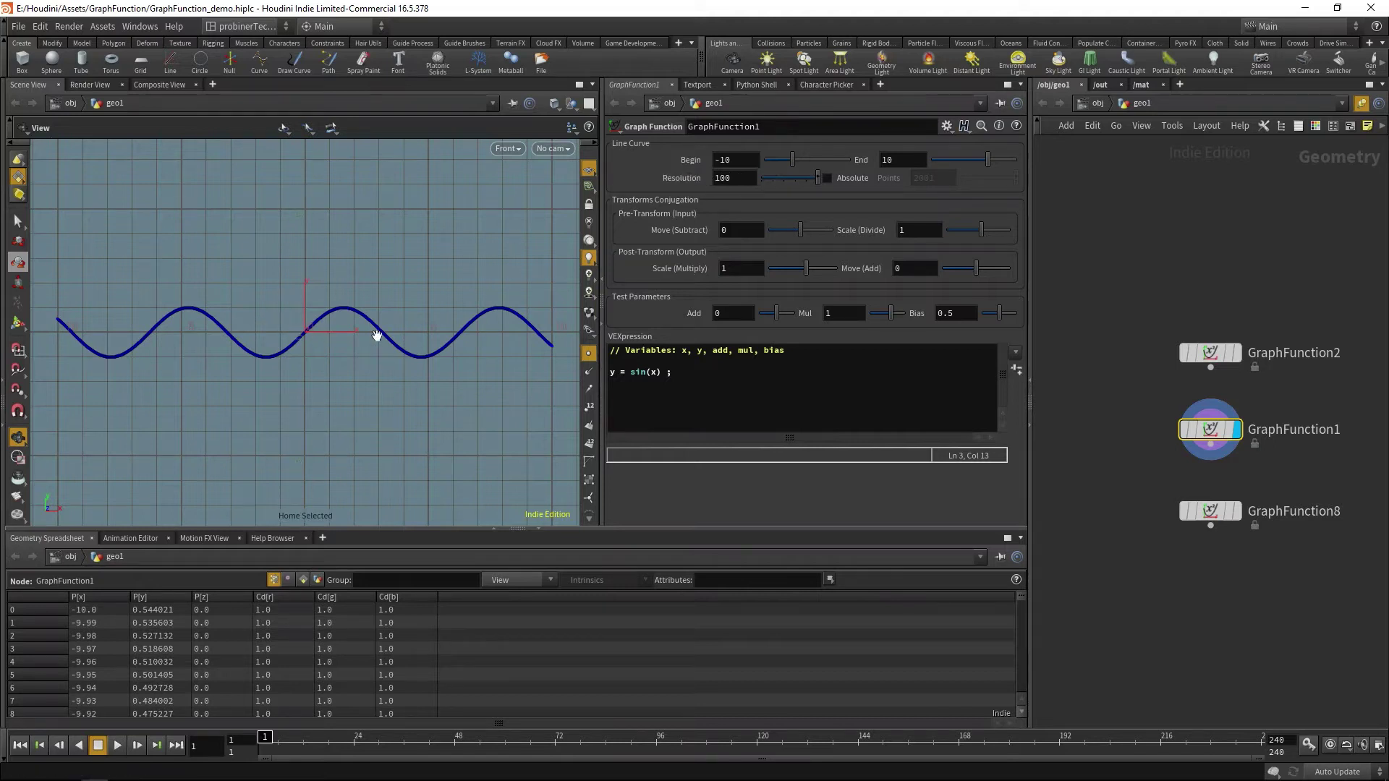
scroll(343, 335, "up", 3)
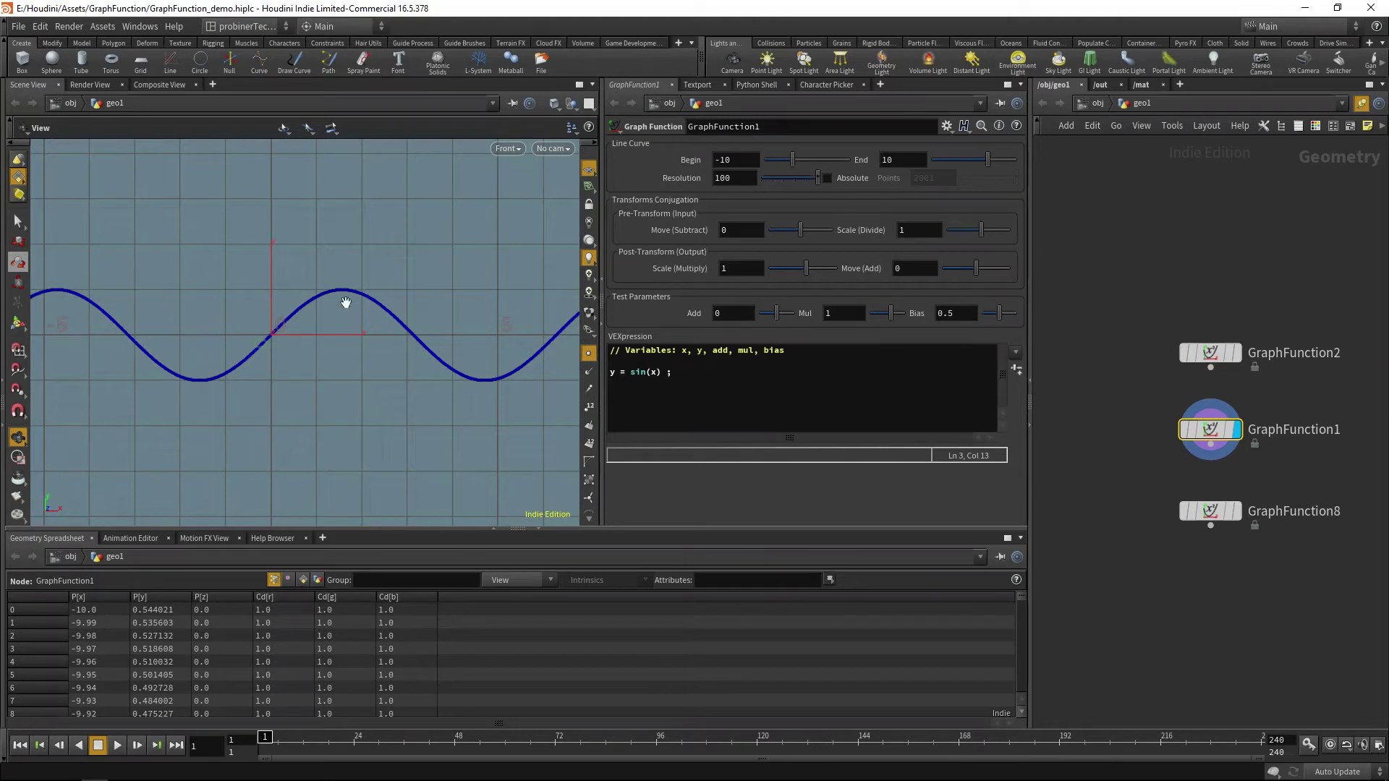
Enable the Absolute point count on GraphFunction1 and set Points to 30.
left_click(828, 179)
scroll(335, 303, "down", 5)
scroll(357, 310, "up", 3)
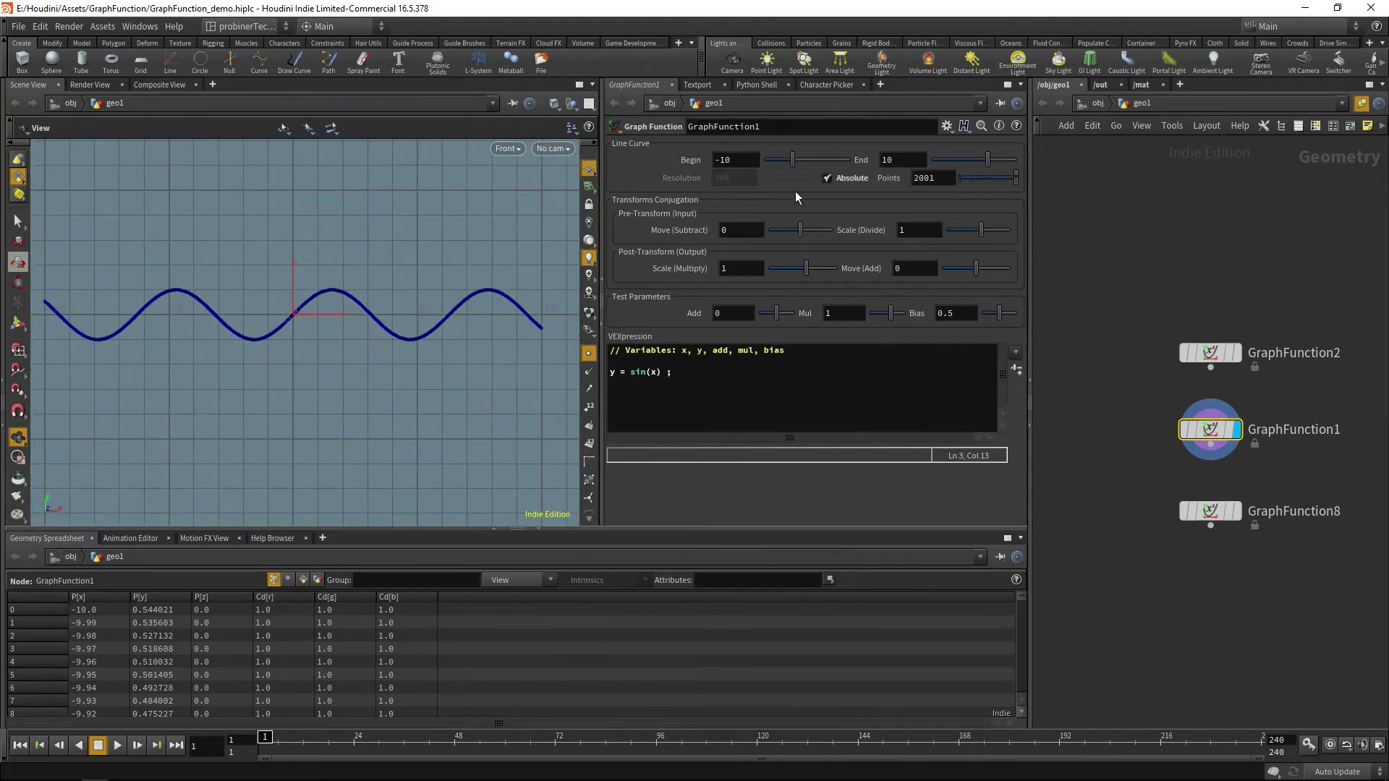
left_click_drag(944, 177, 795, 173)
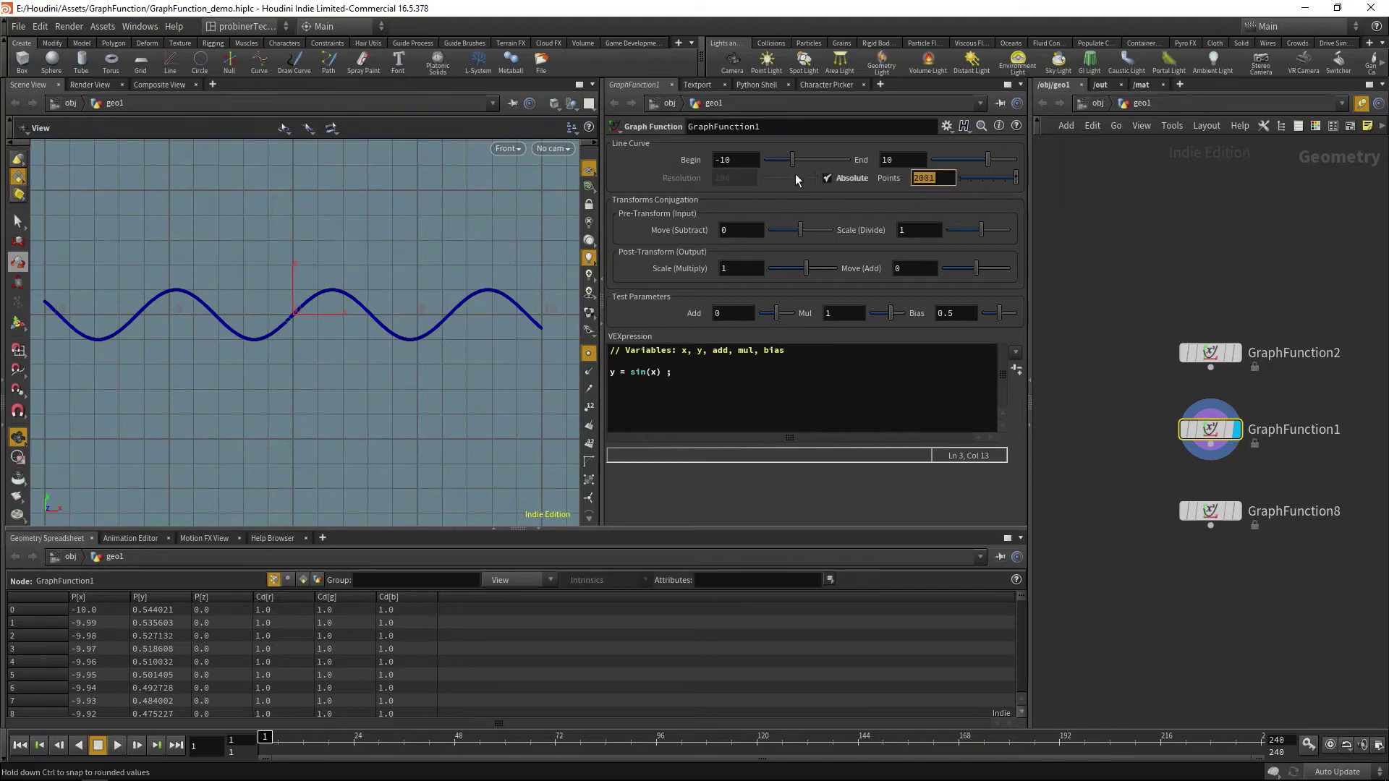
type("30")
key("Return")
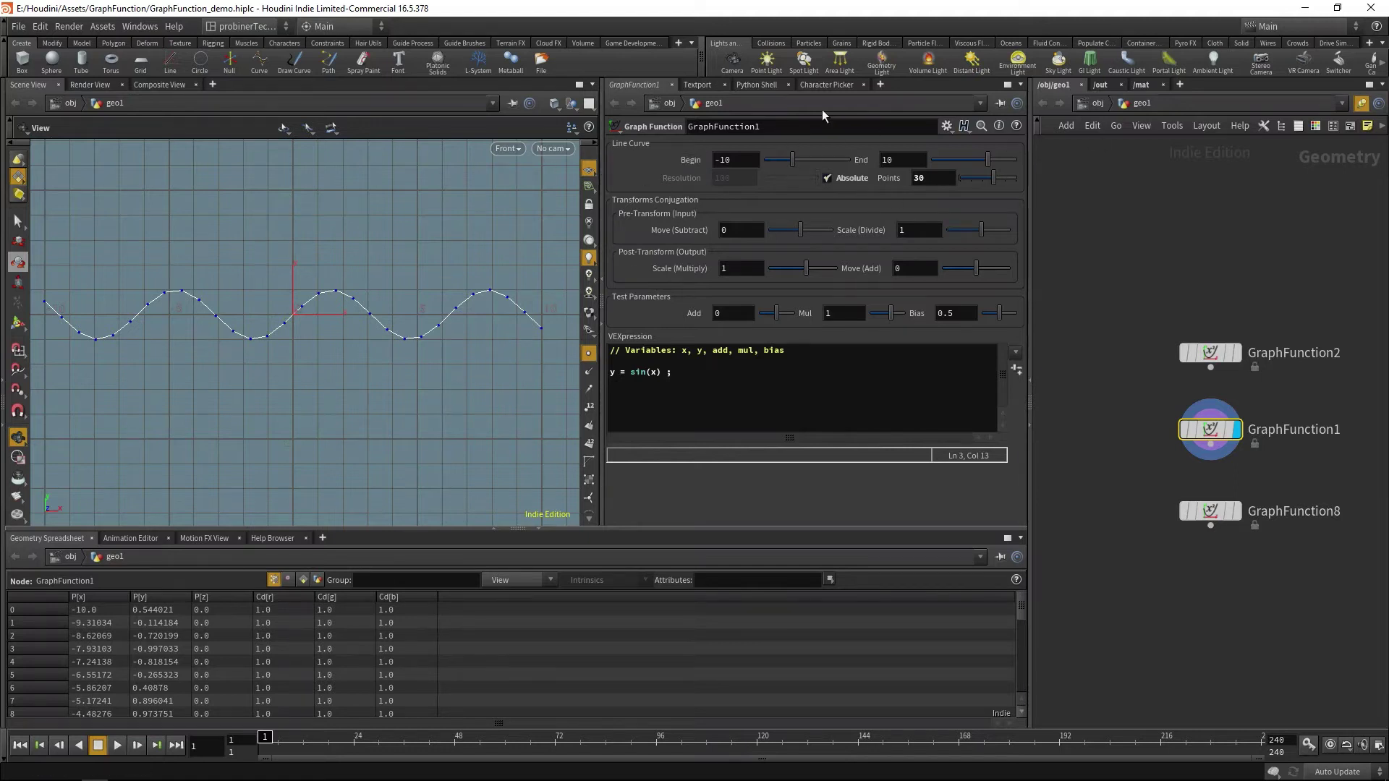
Disable Absolute on GraphFunction1 so the curve is sampled by Resolution again.
left_click(827, 178)
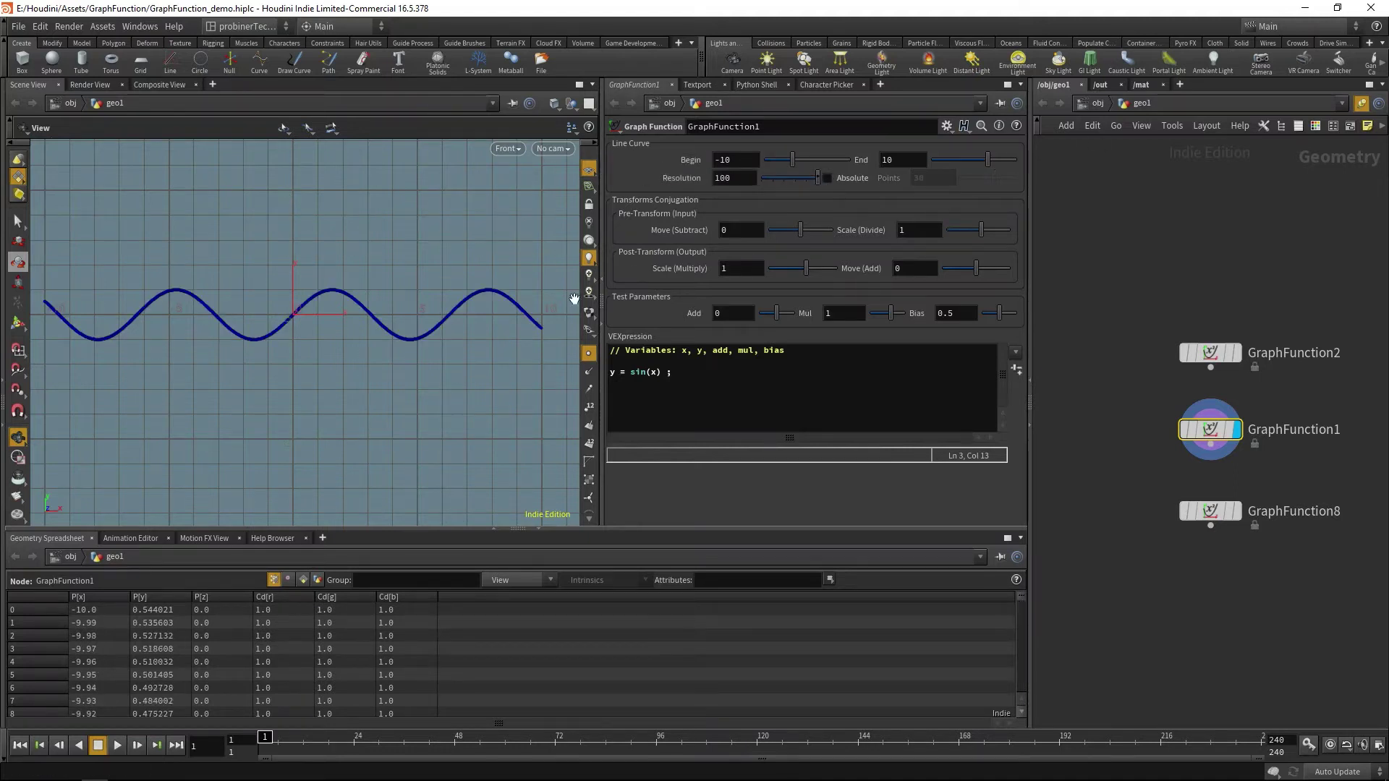
scroll(325, 346, "up", 2)
scroll(325, 346, "down", 2)
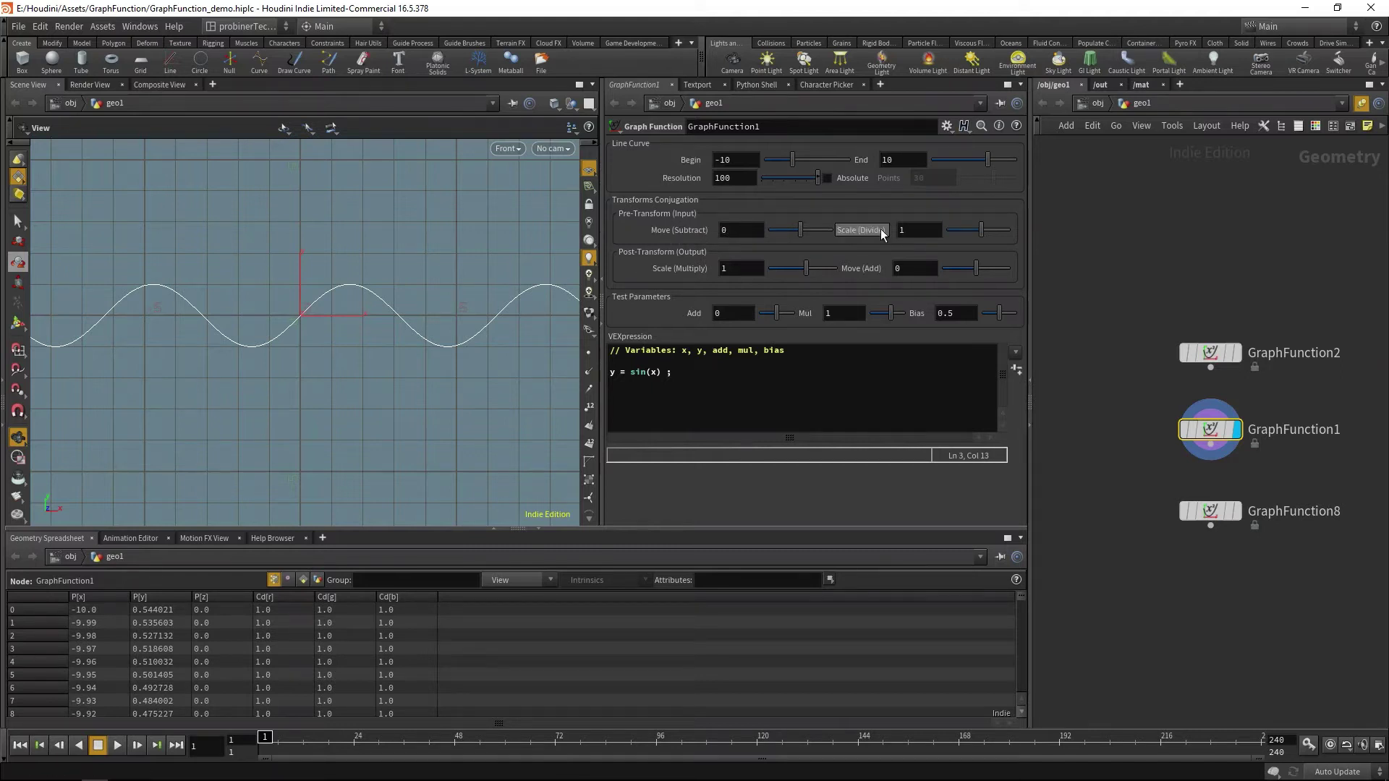
scroll(383, 292, "down", 2)
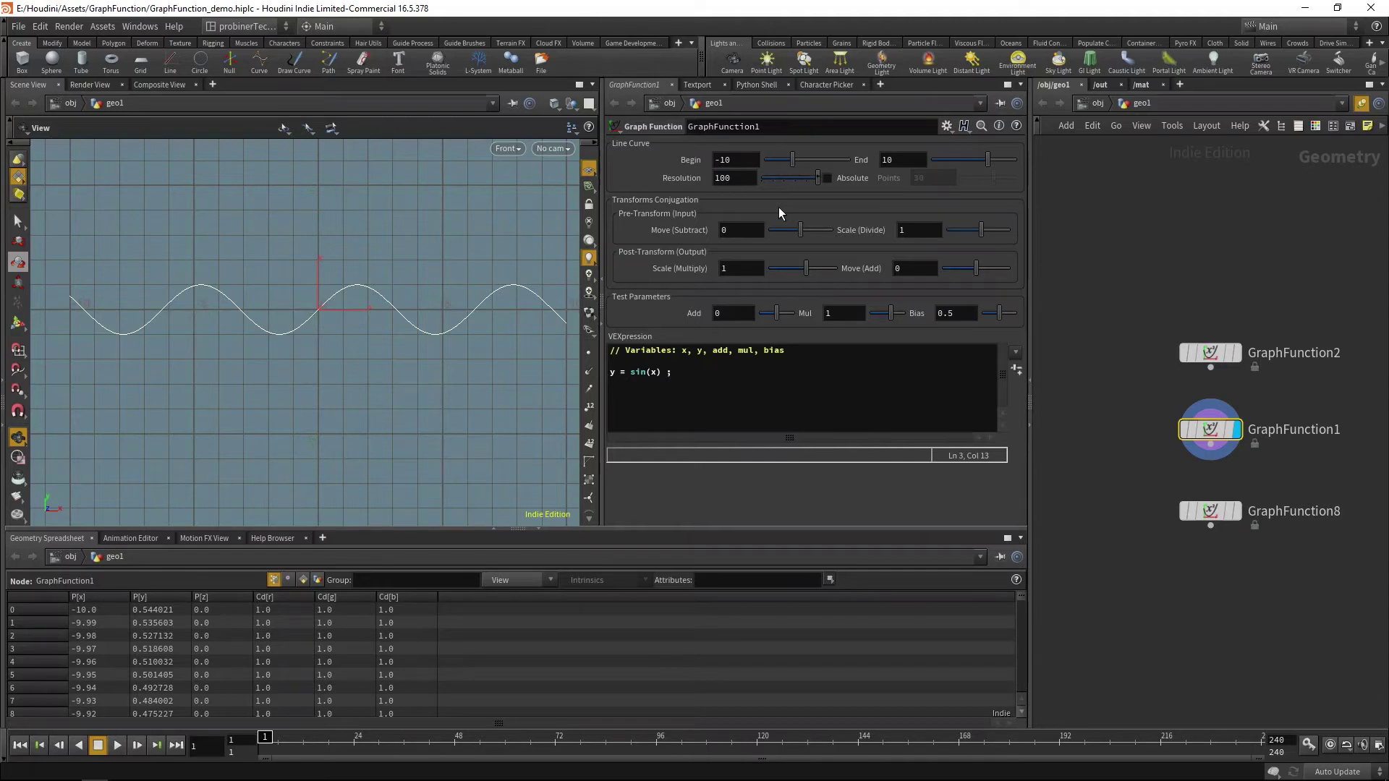
middle_click_drag(374, 300, 212, 265)
scroll(384, 295, "down", 1)
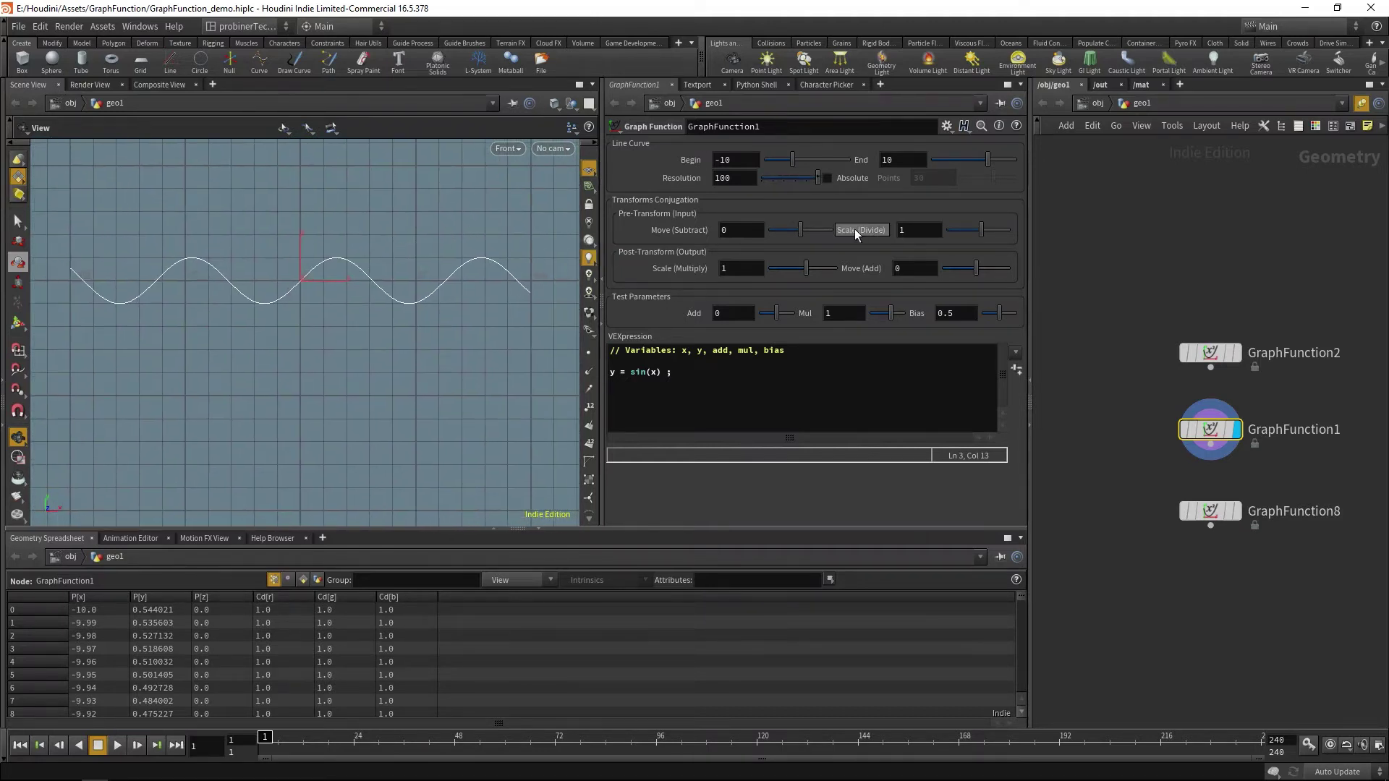
Try out the pre-transform and post-transform Move and Scale values on the sine curve, restoring their original settings.
left_click_drag(801, 230, 764, 228)
key("ctrl+z")
mouse_move(981, 231)
left_mouse_down()
mouse_move(957, 228)
mouse_move(979, 239)
left_mouse_up()
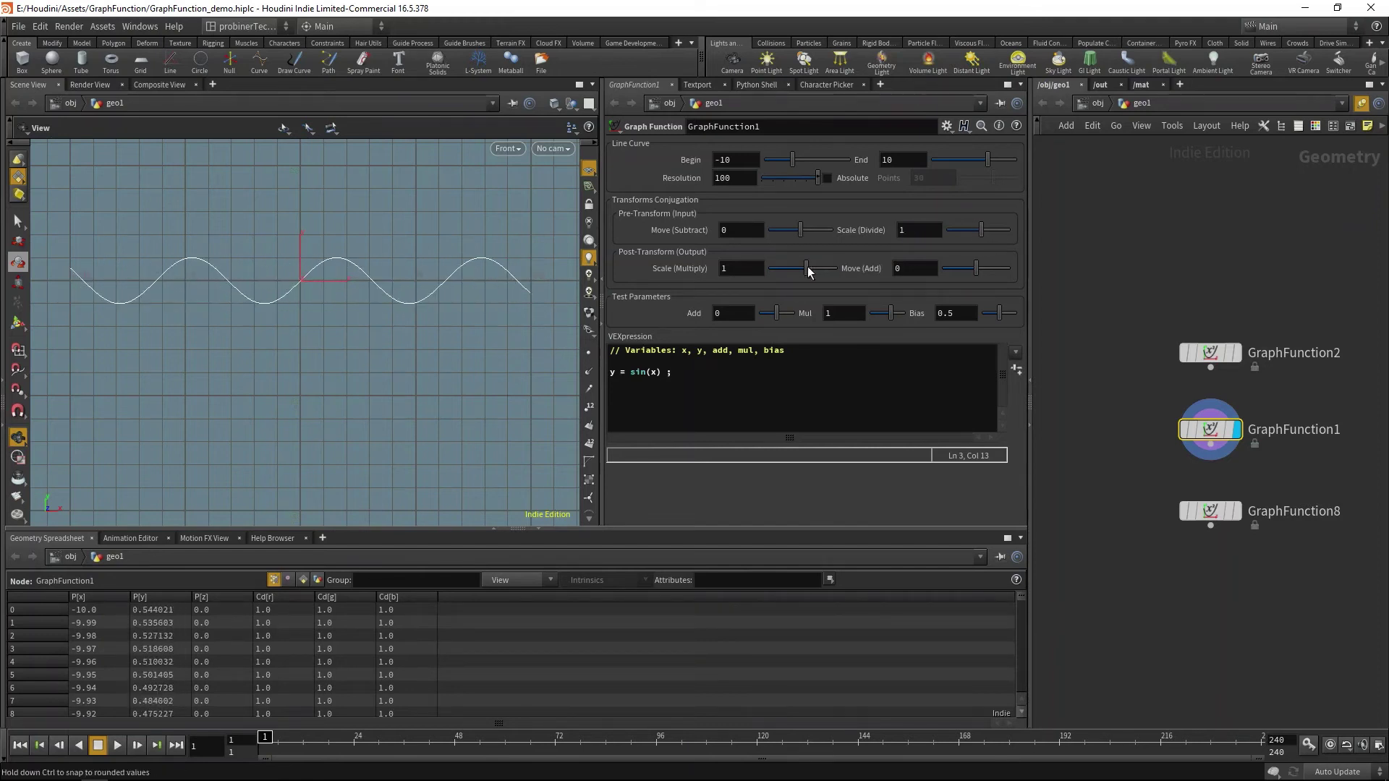
mouse_move(809, 266)
left_mouse_down()
mouse_move(821, 266)
mouse_move(806, 269)
left_mouse_up()
mouse_move(974, 275)
left_mouse_down()
mouse_move(1000, 272)
mouse_move(944, 284)
mouse_move(1005, 291)
mouse_move(953, 294)
mouse_move(976, 270)
left_mouse_up()
Replace sin(x) with sqrt(x) in GraphFunction1's VEXpression.
left_click_drag(632, 374, 659, 373)
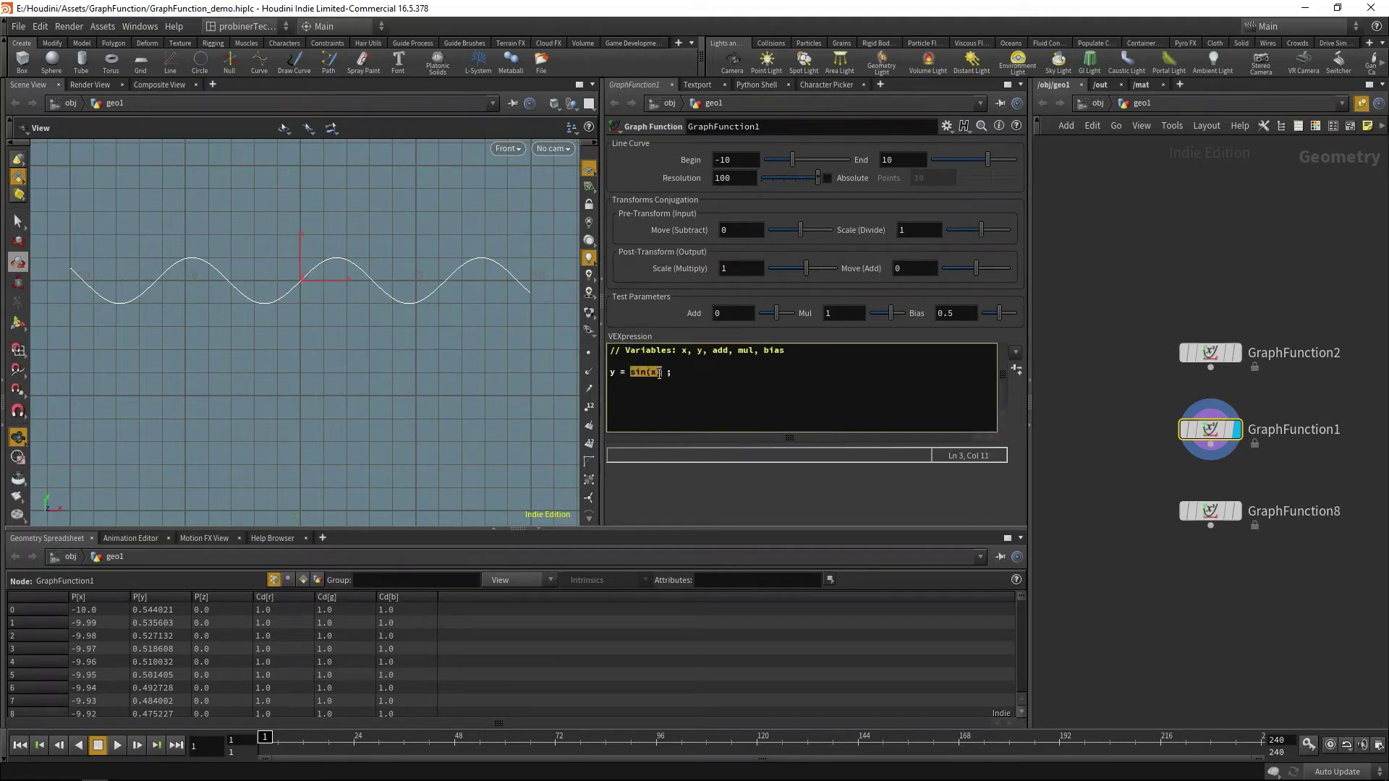
type("sq")
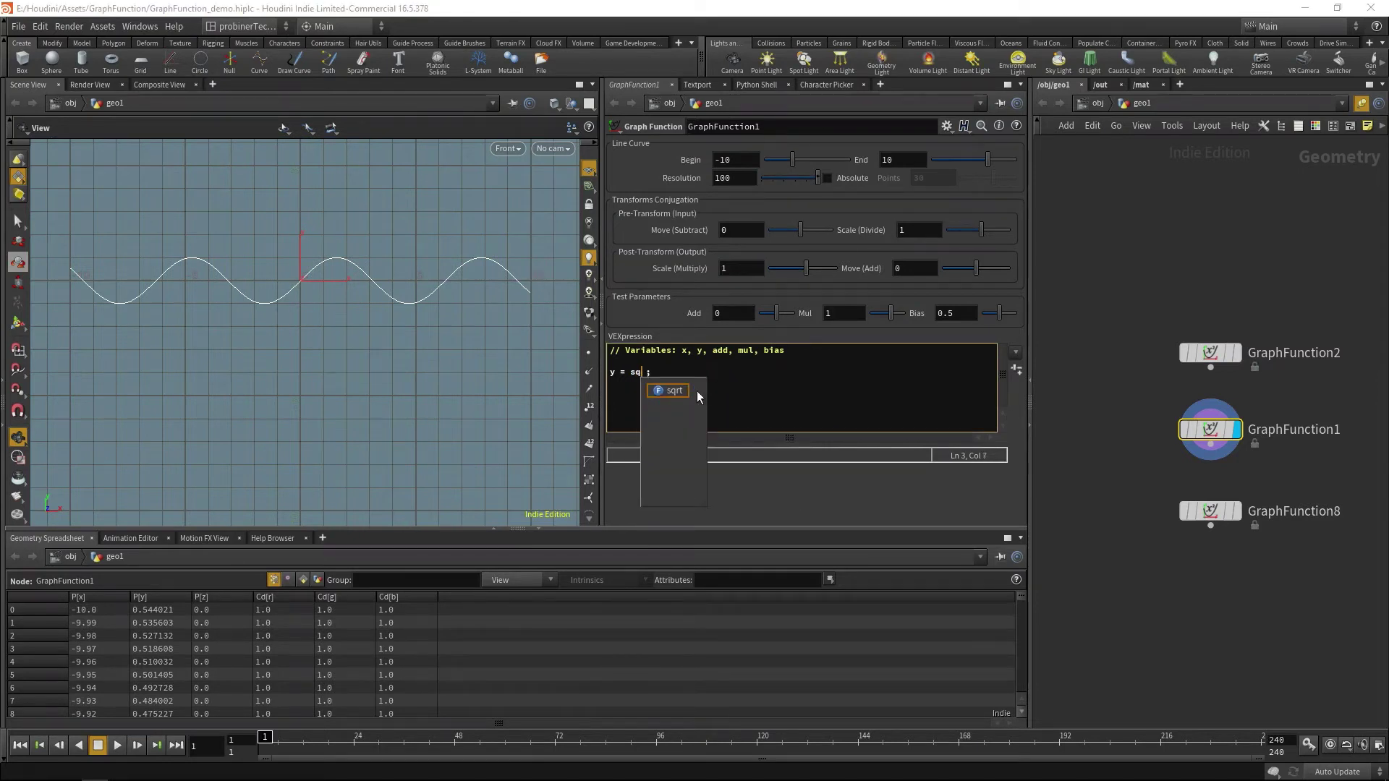
type("rt")
type("()")
type("x")
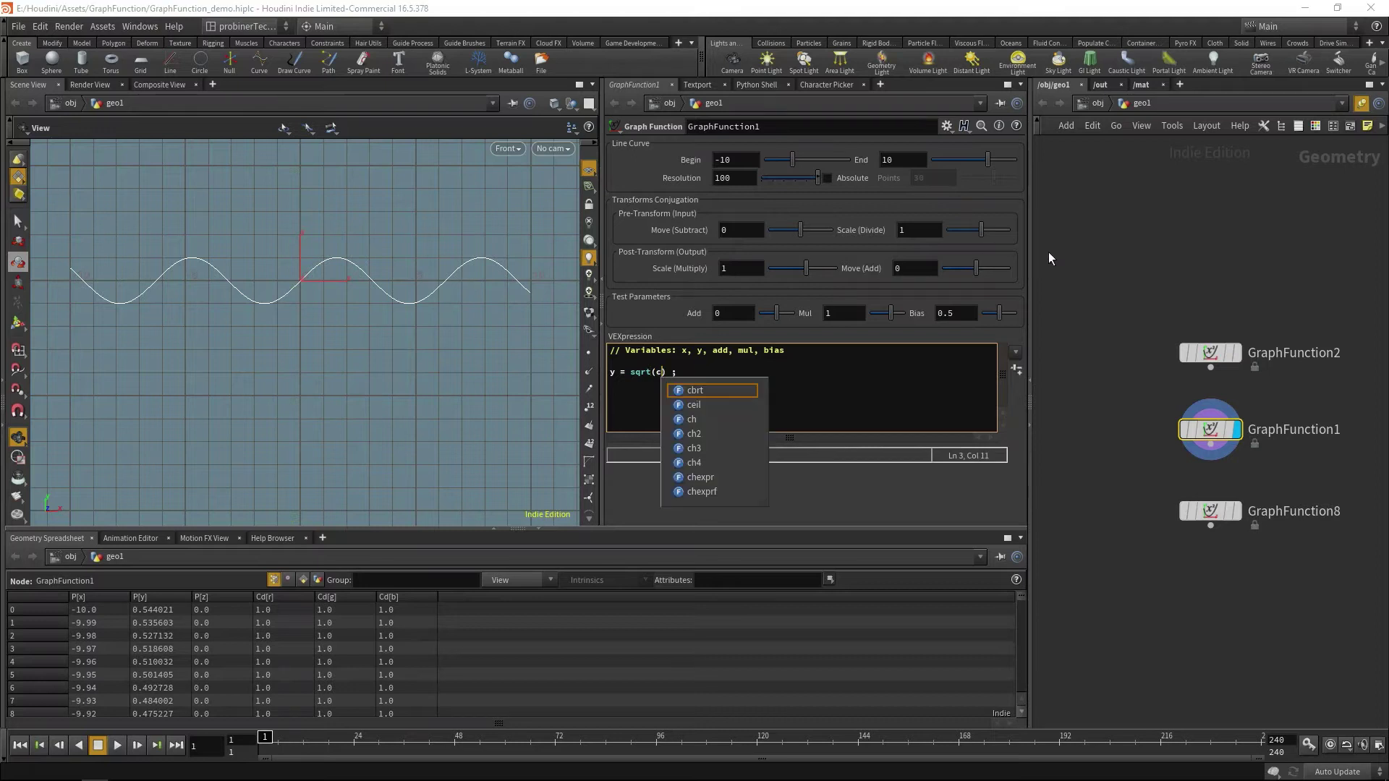
Try out the pre-transform and post-transform values on the square-root curve and reset GraphFunction1's transform parameters.
left_click_drag(800, 230, 897, 244)
key("ctrl+z")
mouse_move(806, 269)
left_mouse_down()
mouse_move(835, 273)
mouse_move(787, 267)
mouse_move(806, 269)
left_mouse_up()
mouse_move(976, 268)
left_mouse_down()
mouse_move(941, 270)
mouse_move(973, 269)
left_mouse_up()
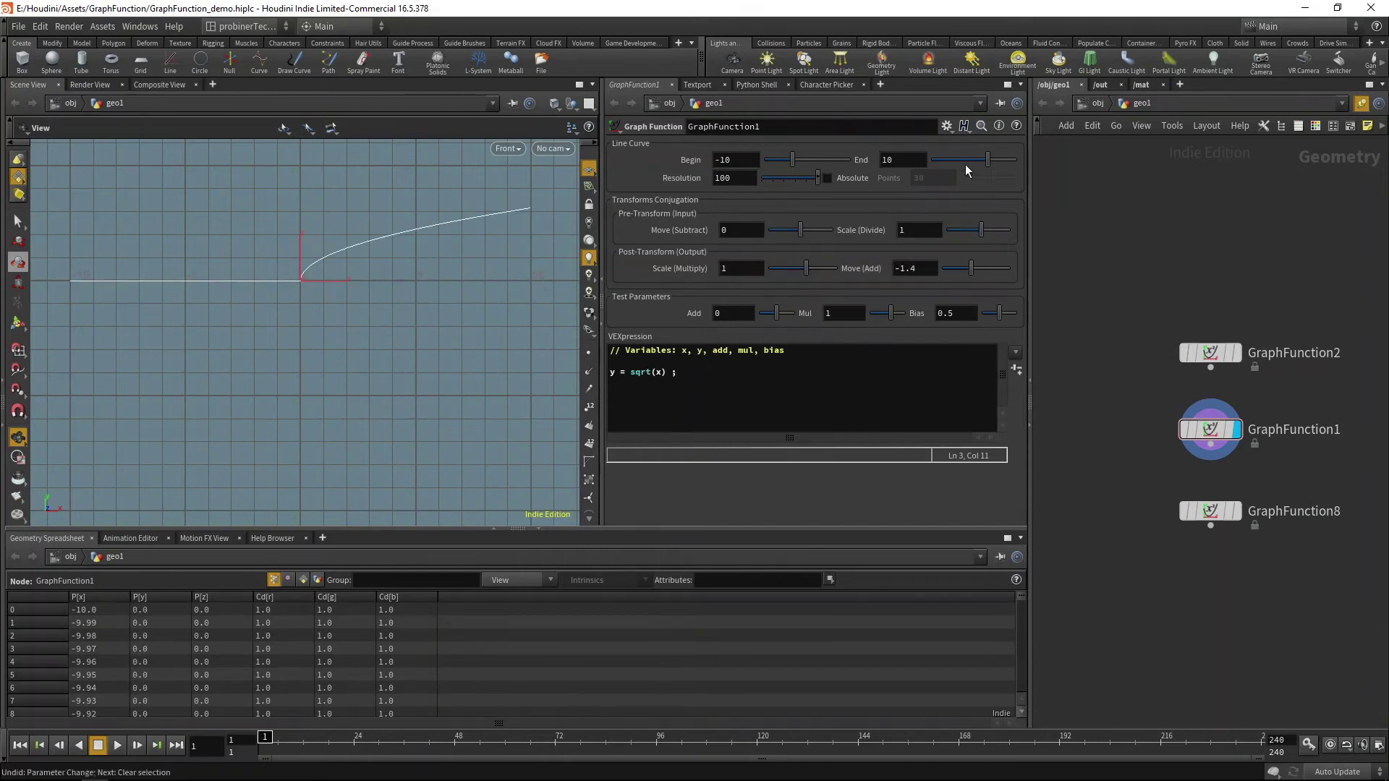
left_click(946, 126)
left_click(982, 353)
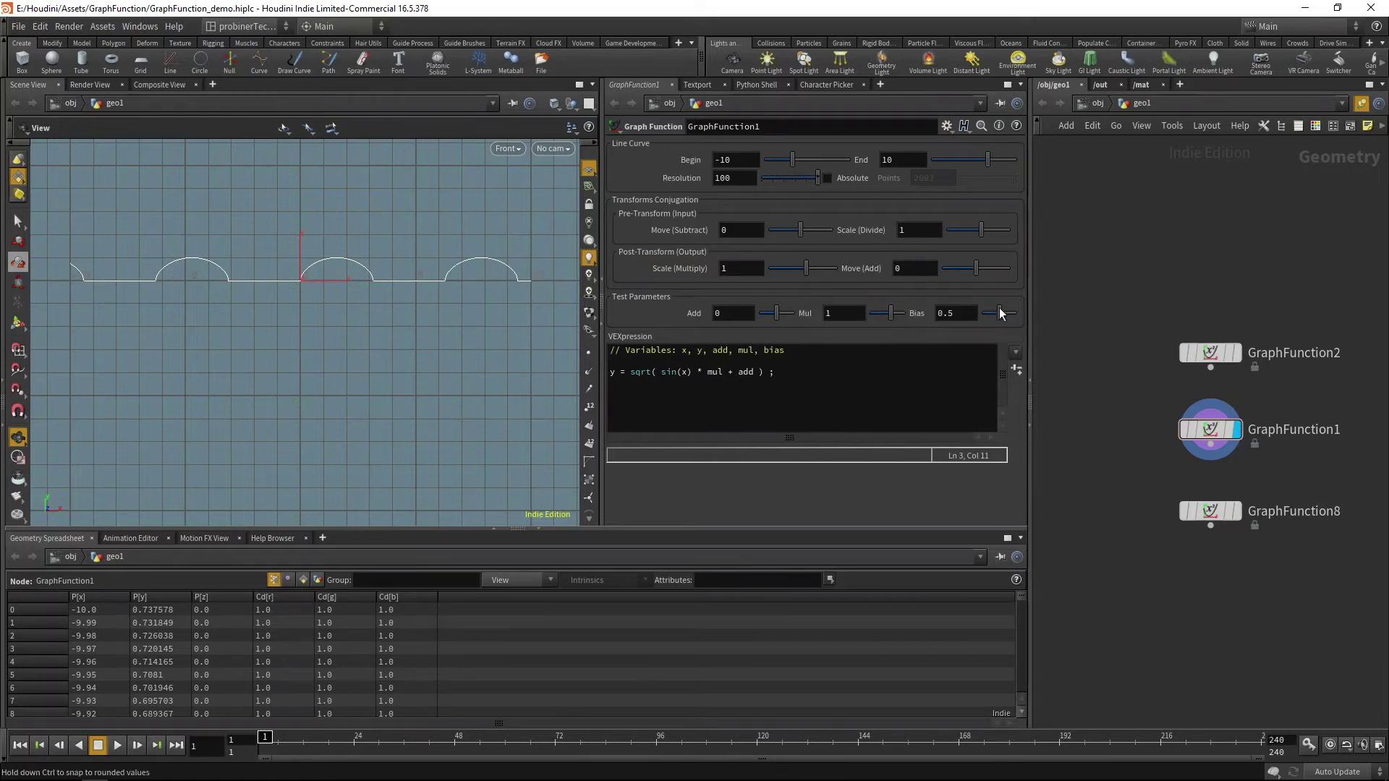
Experiment with GraphFunction1's test parameters, leaving Bias unchanged and setting Add to 0.8 and Mul to 3.5.
left_click_drag(997, 317, 1048, 341)
key("ctrl+z")
mouse_move(780, 315)
left_mouse_down()
mouse_move(771, 323)
mouse_move(791, 316)
mouse_move(762, 319)
mouse_move(785, 316)
left_mouse_up()
mouse_move(894, 318)
left_mouse_down()
mouse_move(881, 316)
mouse_move(910, 324)
mouse_move(884, 320)
left_mouse_up()
left_click_drag(776, 313, 780, 314)
Set GraphFunction1's pre-transform to Move 2.7 and Scale 2.2, and its post-transform to Scale -1.3 and Move -1.6.
left_click_drag(800, 230, 818, 230)
mouse_move(981, 230)
left_mouse_down()
mouse_move(995, 237)
mouse_move(985, 230)
left_mouse_up()
left_click_drag(806, 268, 798, 269)
left_click_drag(976, 268, 966, 268)
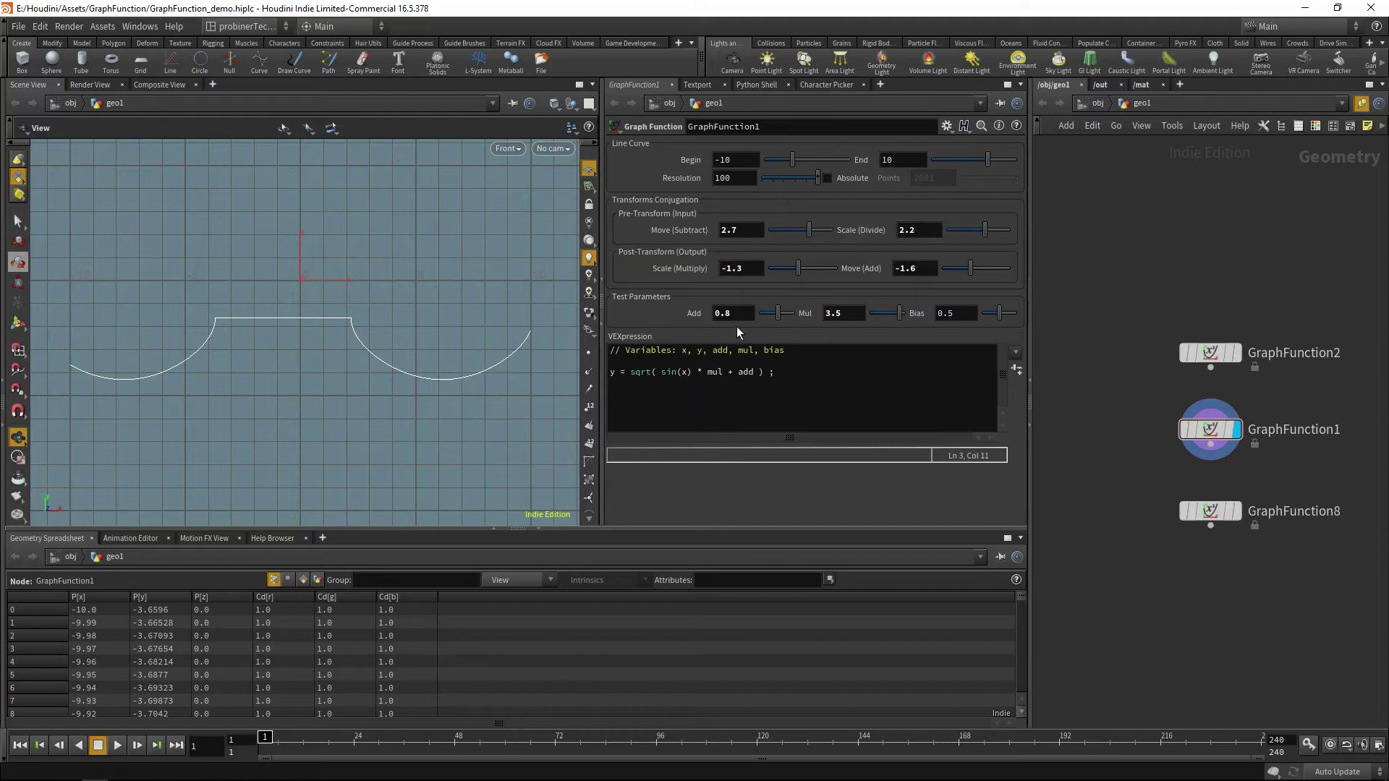
Display GraphFunction8 with its parameters and try out the Add test parameter on the clamp curve, undoing the change.
left_click(1239, 513)
scroll(400, 318, "down", 5)
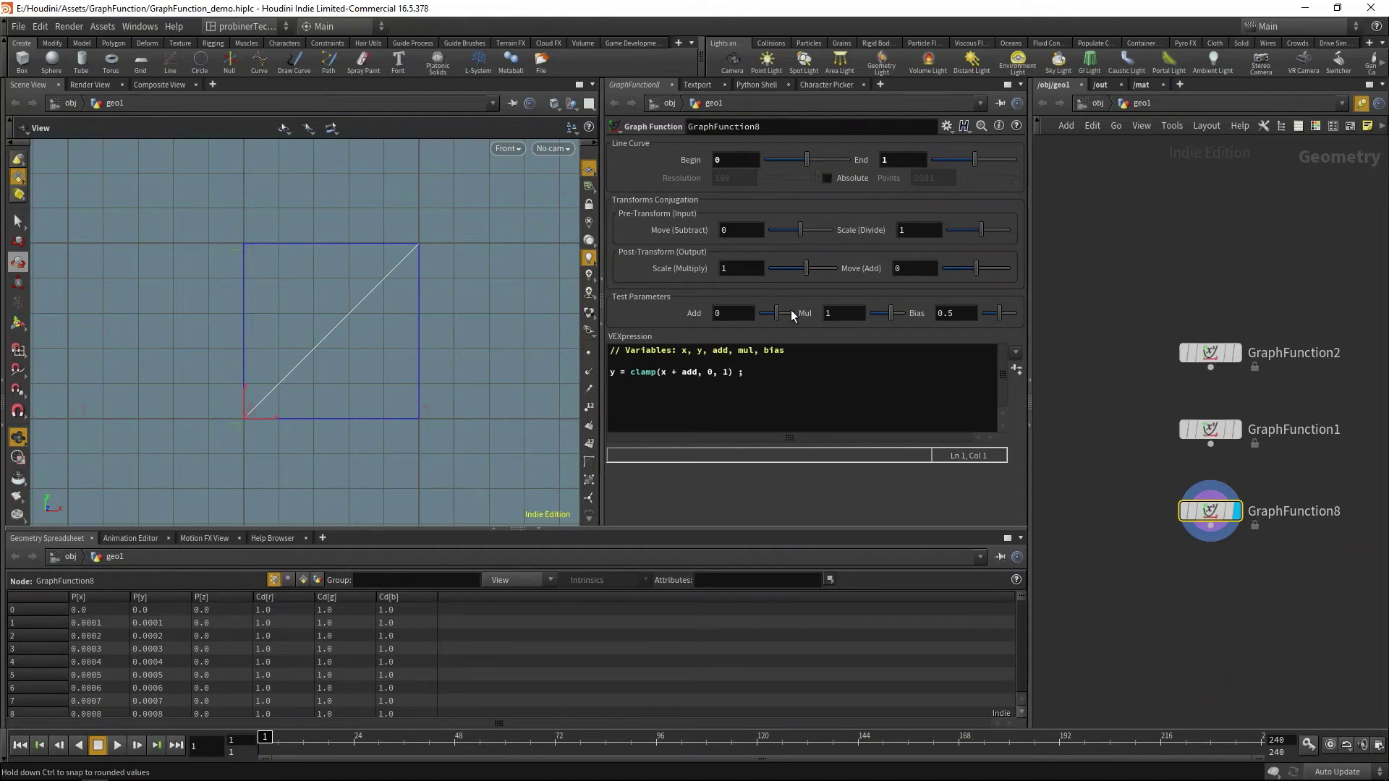
left_click_drag(779, 314, 787, 314)
key("ctrl+z")
key("ctrl+z")
key("ctrl+z")
Narrow the network editor pane to give the viewport and parameter panes more width.
left_click_drag(1032, 201, 1275, 202)
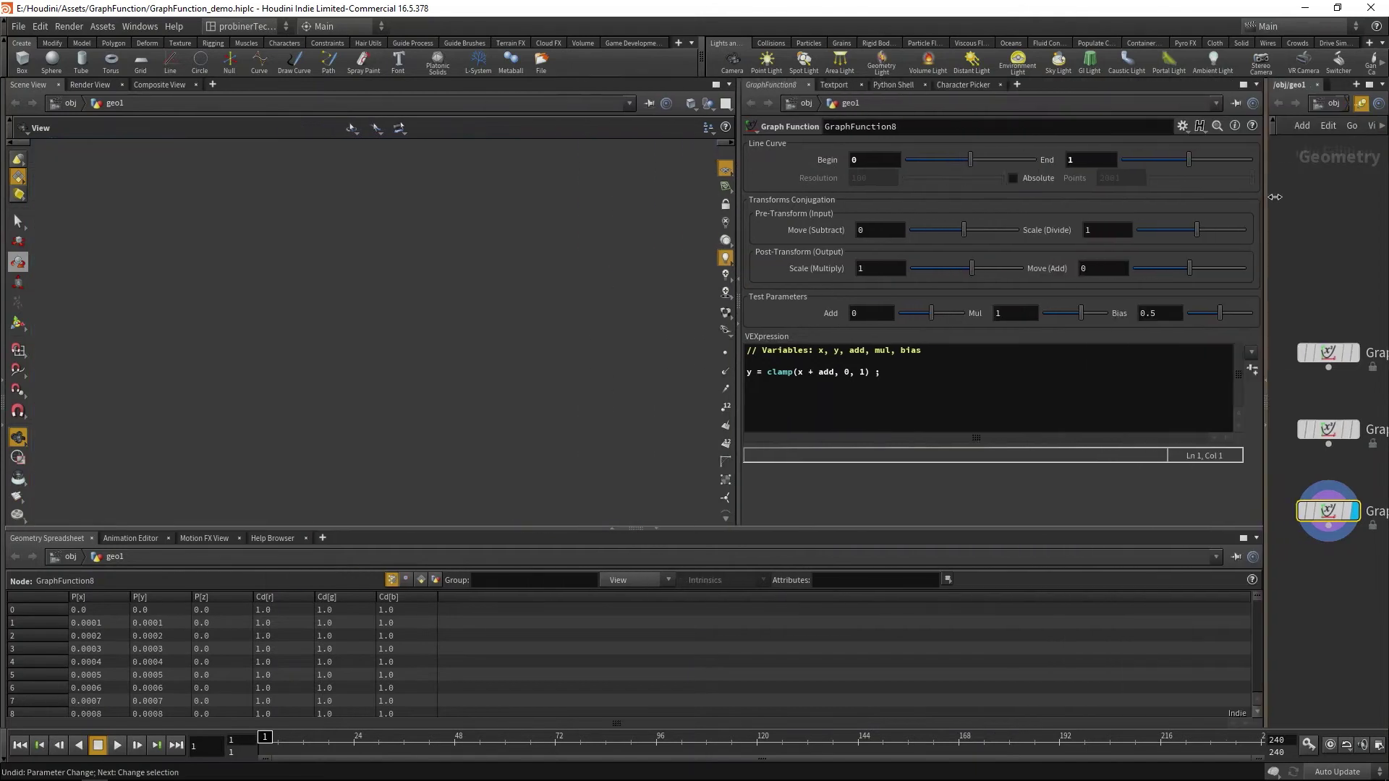
Try shifting the clamp curve with the Add test parameter and return Add to 0.
left_click_drag(939, 311, 948, 313)
key("ctrl+z")
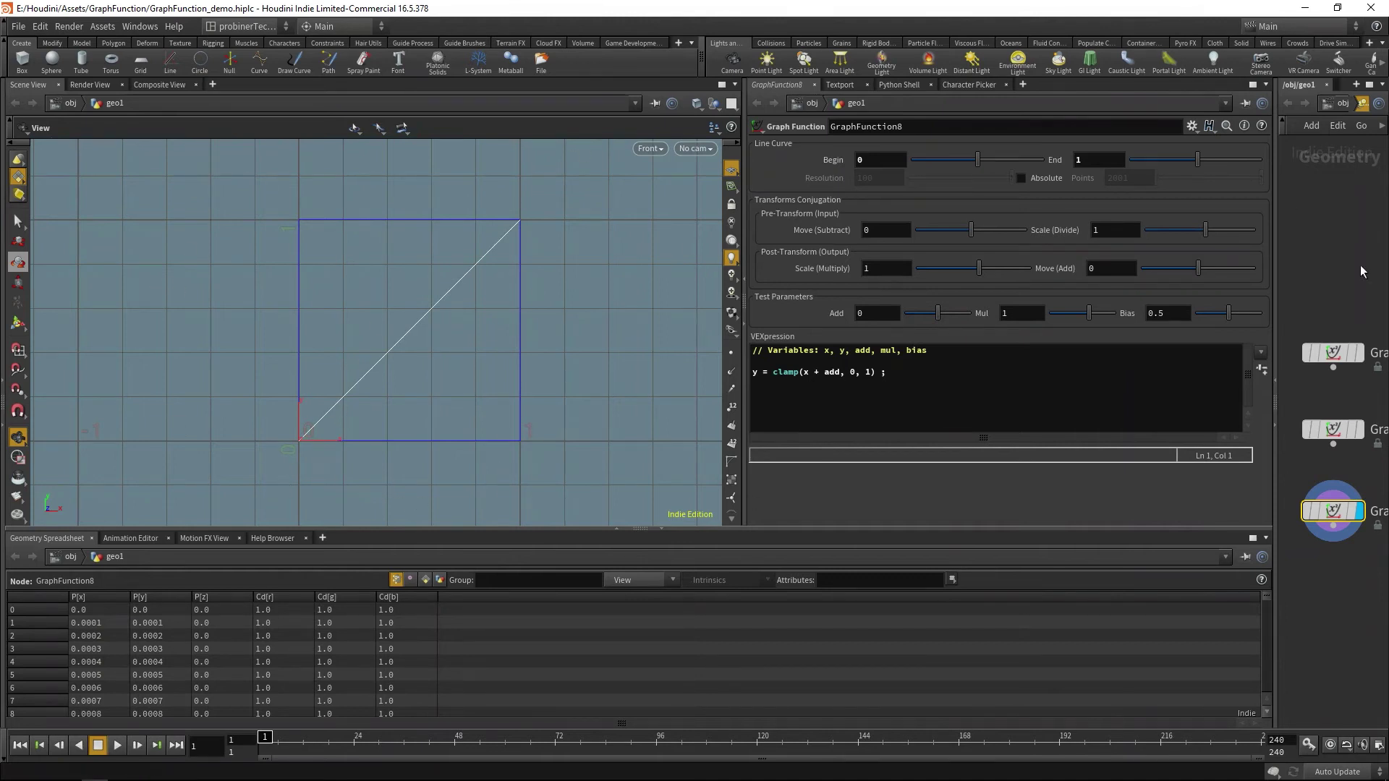
left_click_drag(957, 311, 939, 313)
mouse_move(940, 313)
middle_mouse_down()
mouse_move(1024, 304)
mouse_move(940, 315)
middle_mouse_up()
Replace add in GraphFunction8's clamp expression with lerp(-1, 1, bias) and apply the change.
double_click(842, 373)
left_click(843, 374)
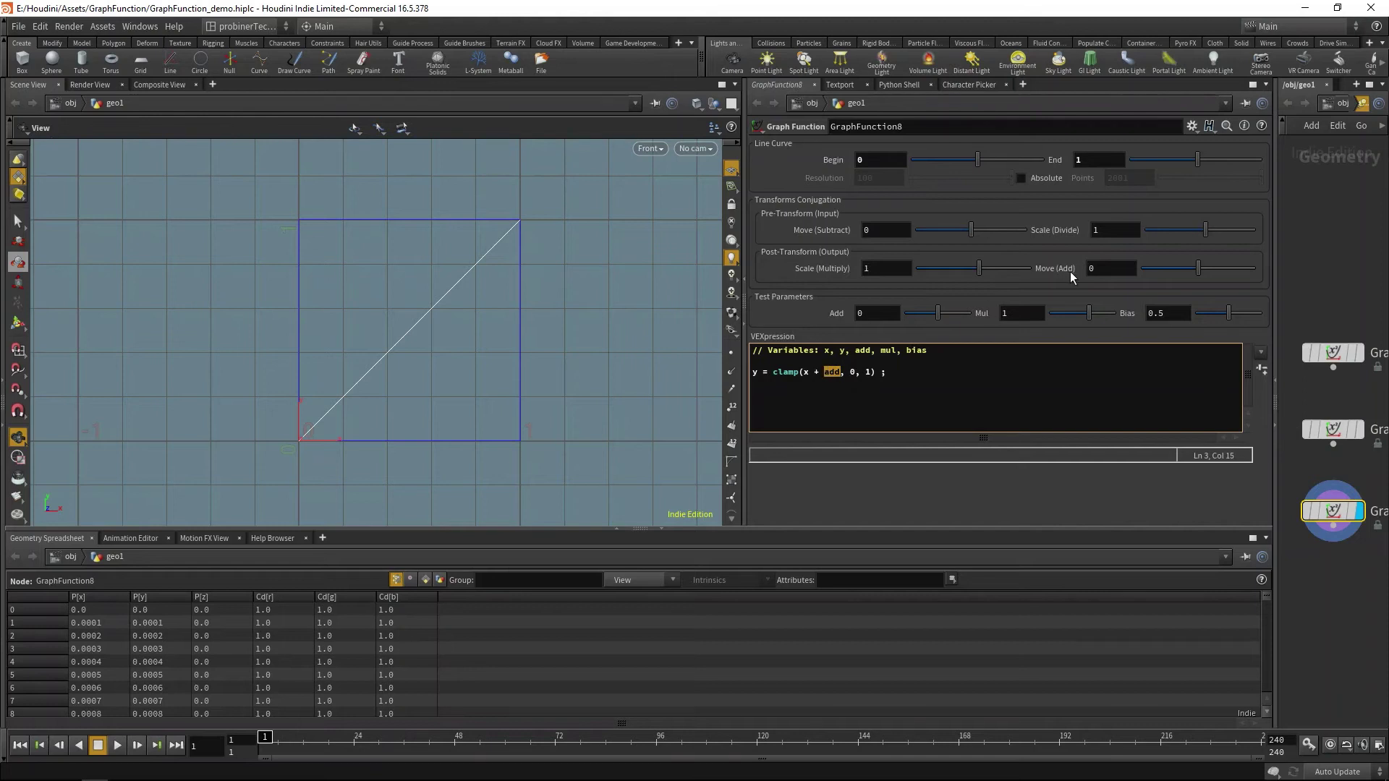
type("lerp()")
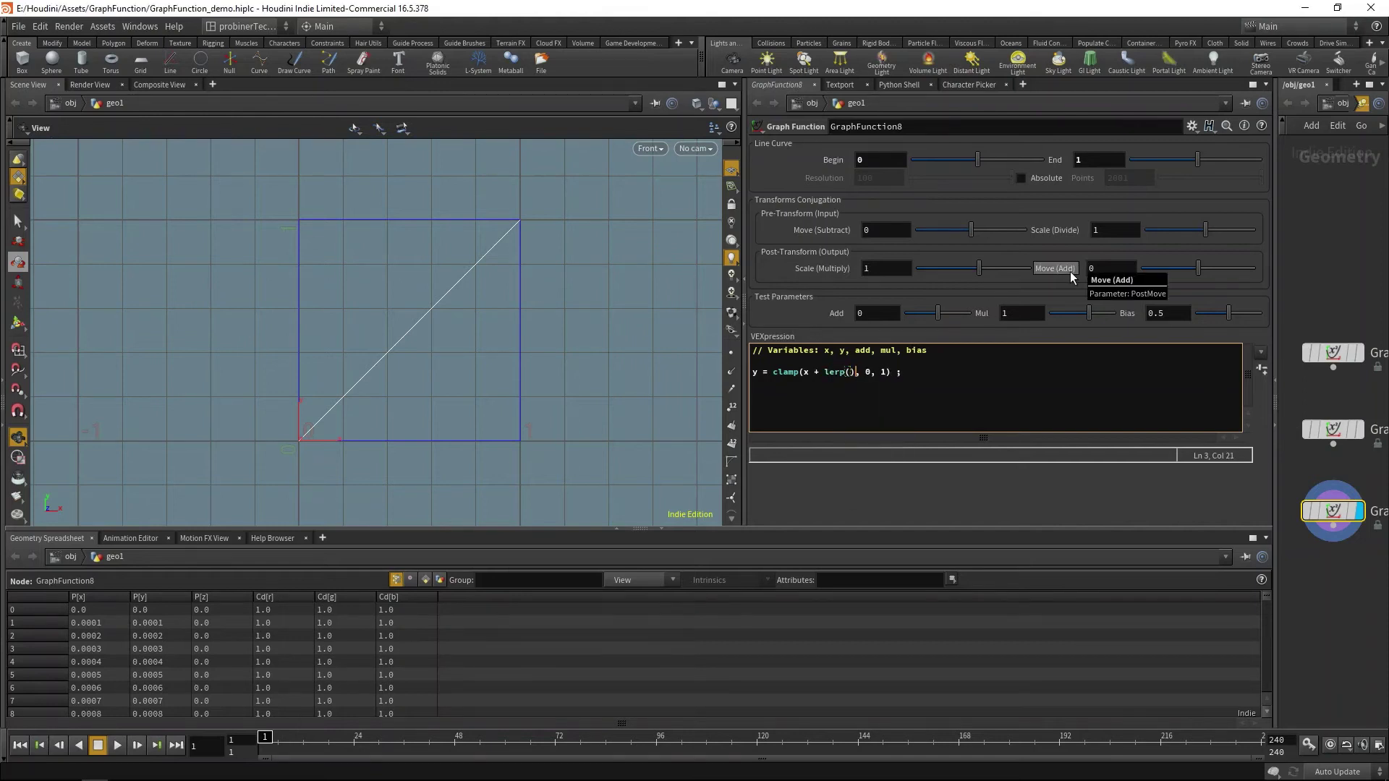
type("-1, 1, bias")
left_click(1363, 212)
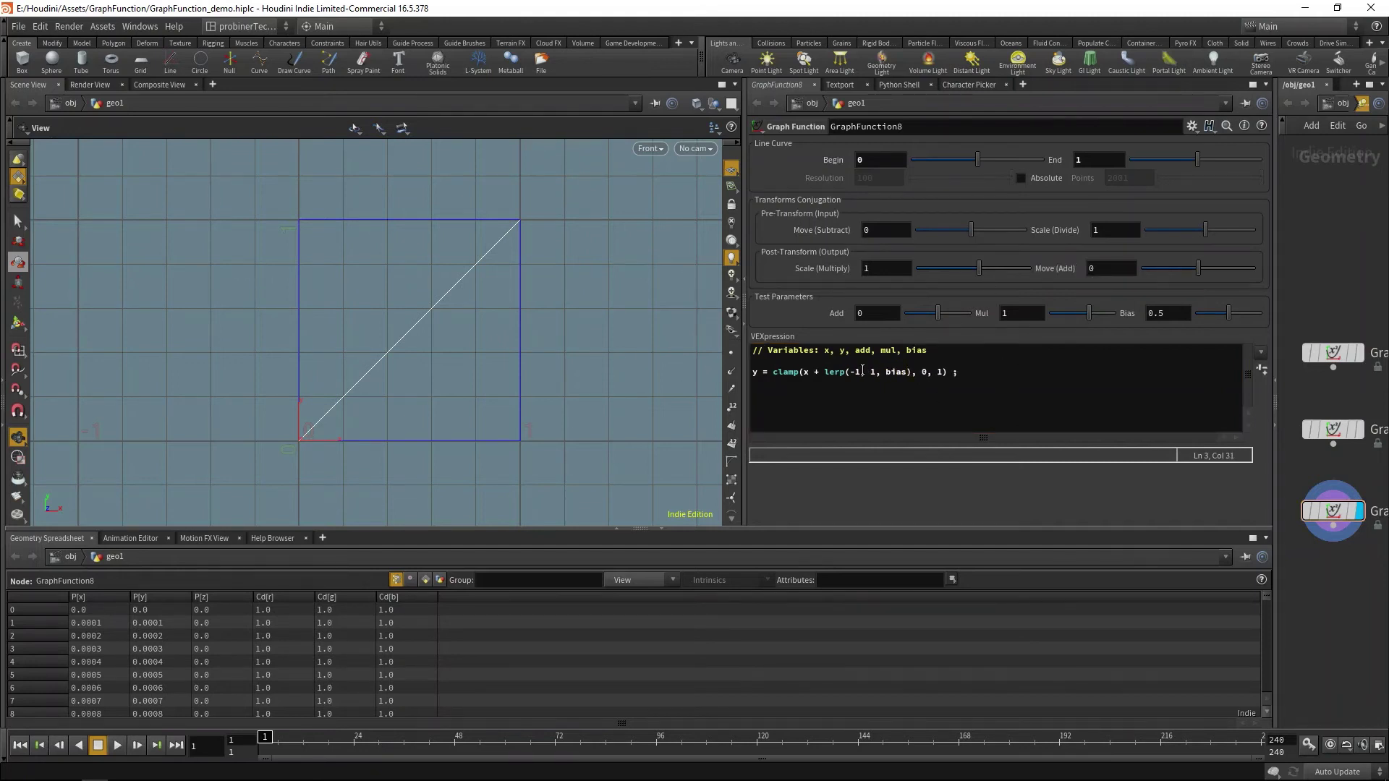
Sweep Bias down to 0 and back up on the lerp curve, and undo back to y = clamp(x + add, 0, 1) ;.
left_click_drag(1233, 320, 1184, 310)
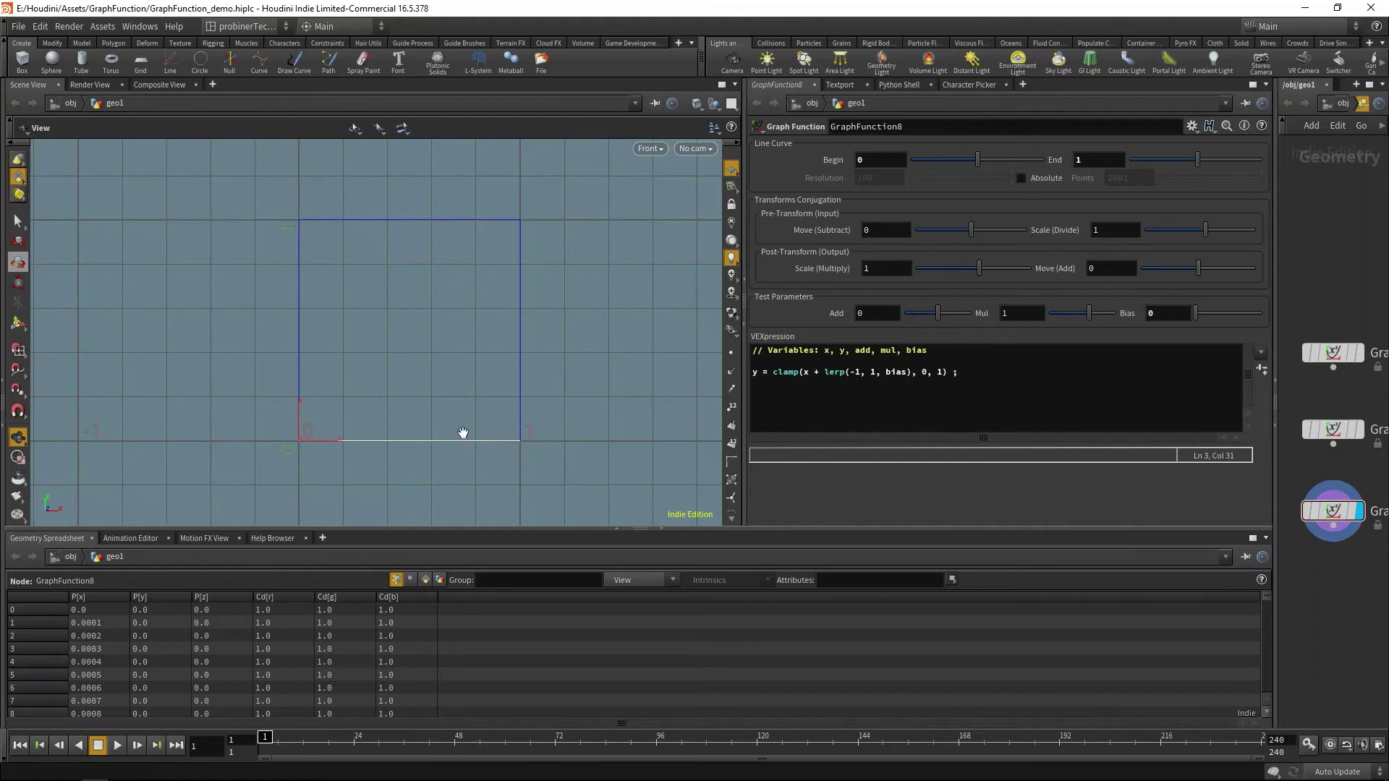
left_click_drag(1195, 314, 1328, 308)
key("ctrl+z")
left_click(1037, 390)
key("ctrl+z")
left_click(1009, 386)
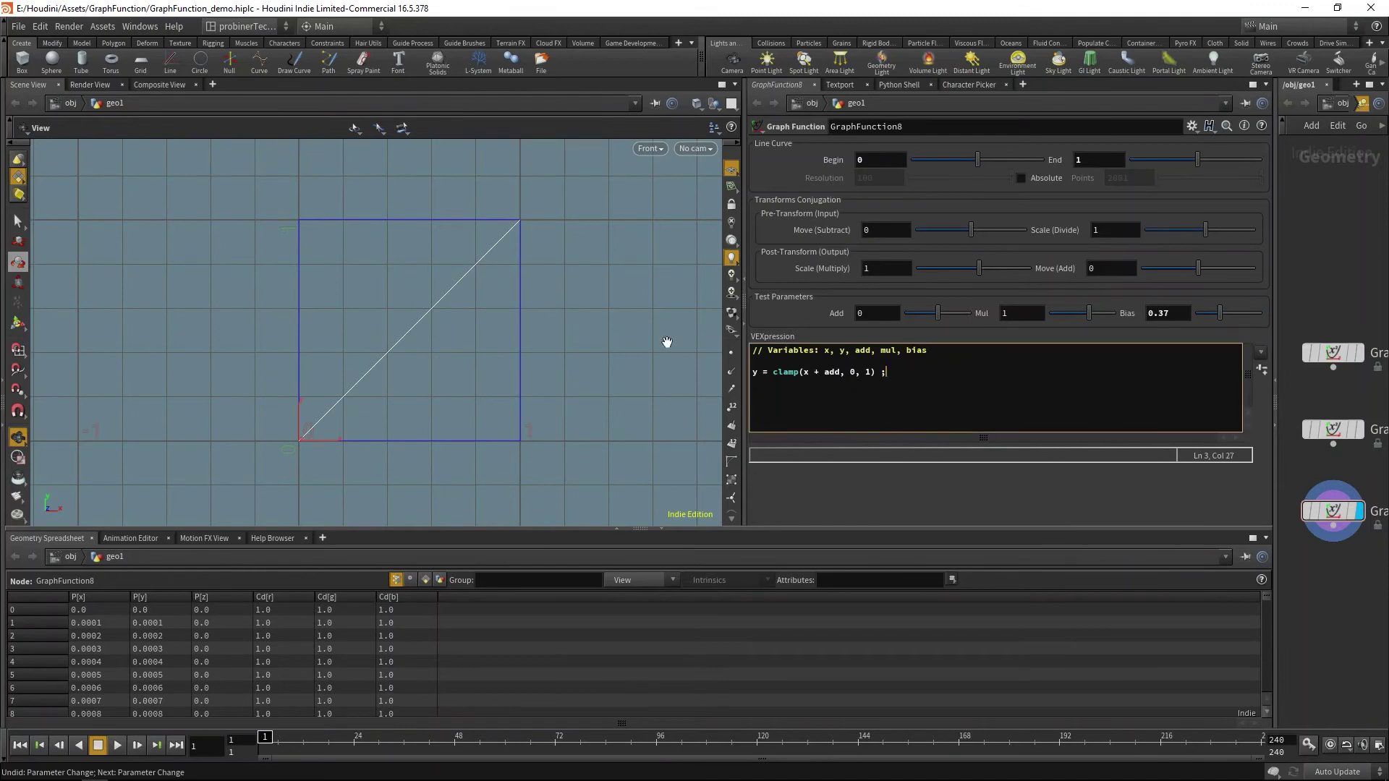
Load the Gamma preset on GraphFunction8 and try out different Bias values, undoing the bias changes.
left_click(1189, 125)
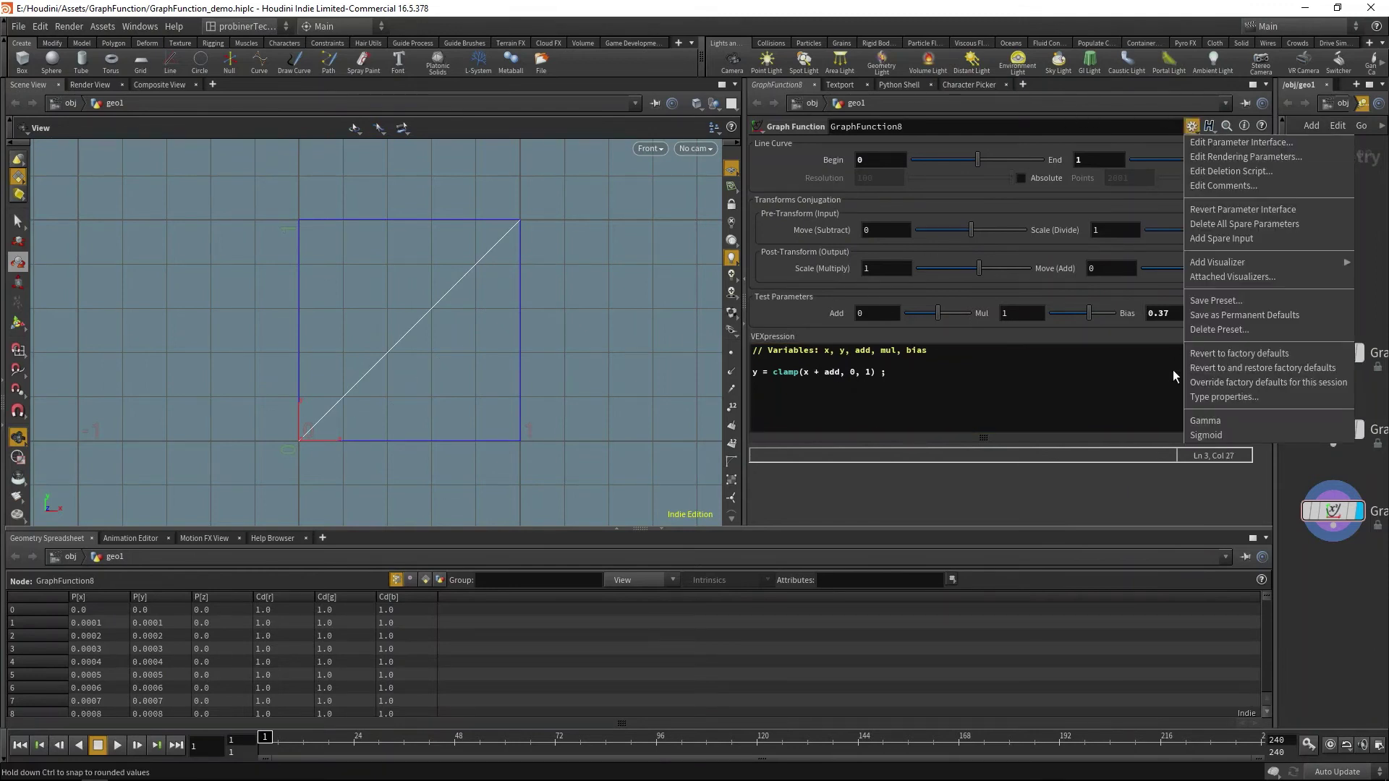
left_click(1229, 425)
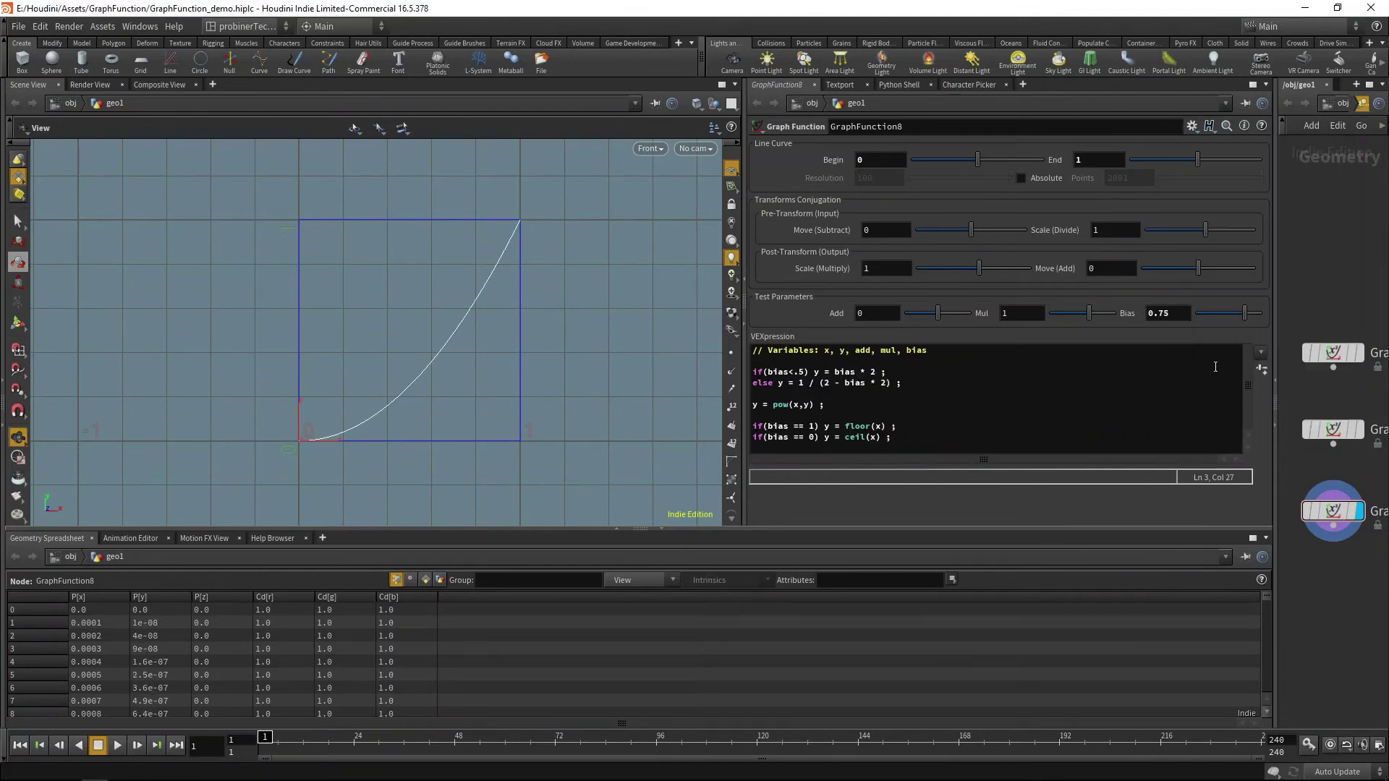
mouse_move(1244, 314)
left_mouse_down()
mouse_move(1216, 317)
mouse_move(1274, 324)
mouse_move(1187, 331)
mouse_move(1246, 327)
mouse_move(1226, 330)
left_mouse_up()
key("ctrl+z")
key("ctrl+z")
key("ctrl+z")
key("ctrl+z")
key("ctrl+z")
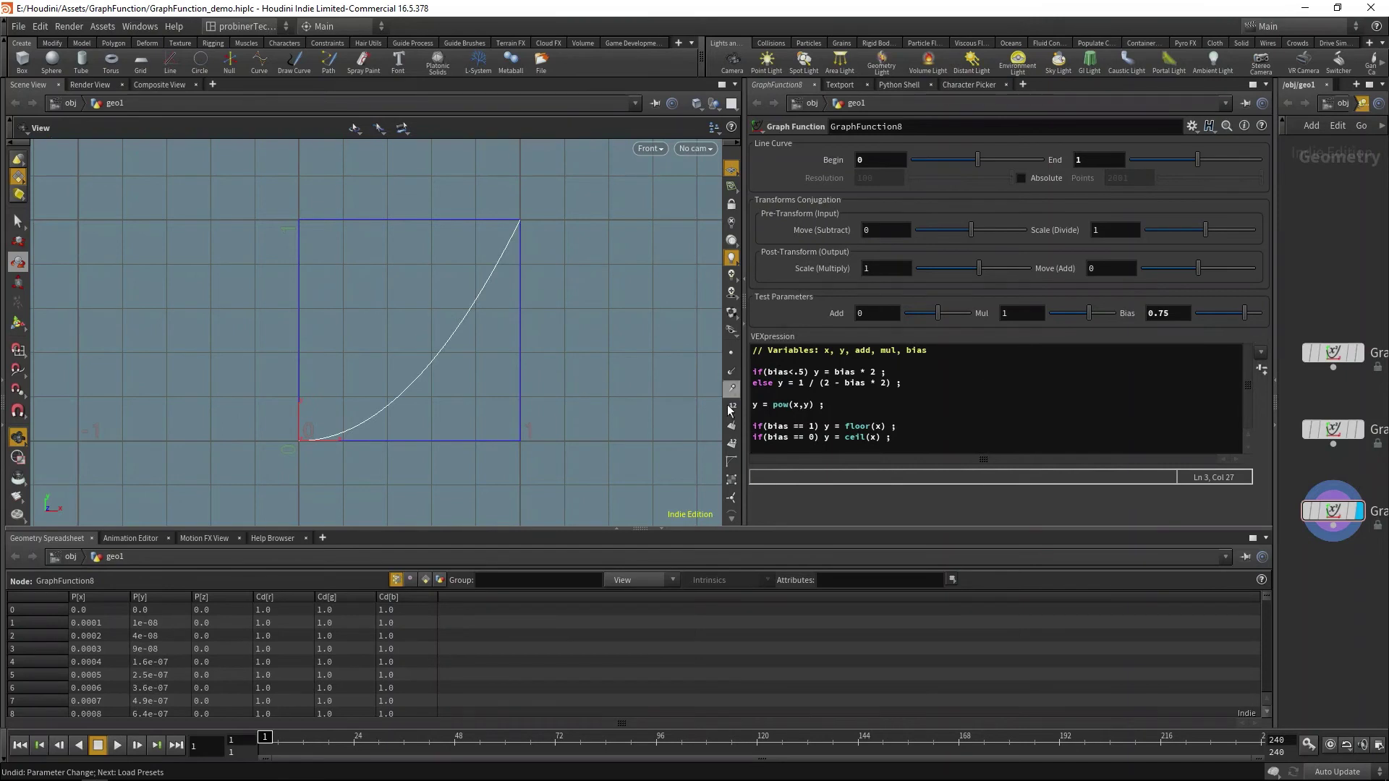
Replace the Gamma preset's code with the single expression y = pow(x, mul) ;.
left_click_drag(771, 405, 819, 404)
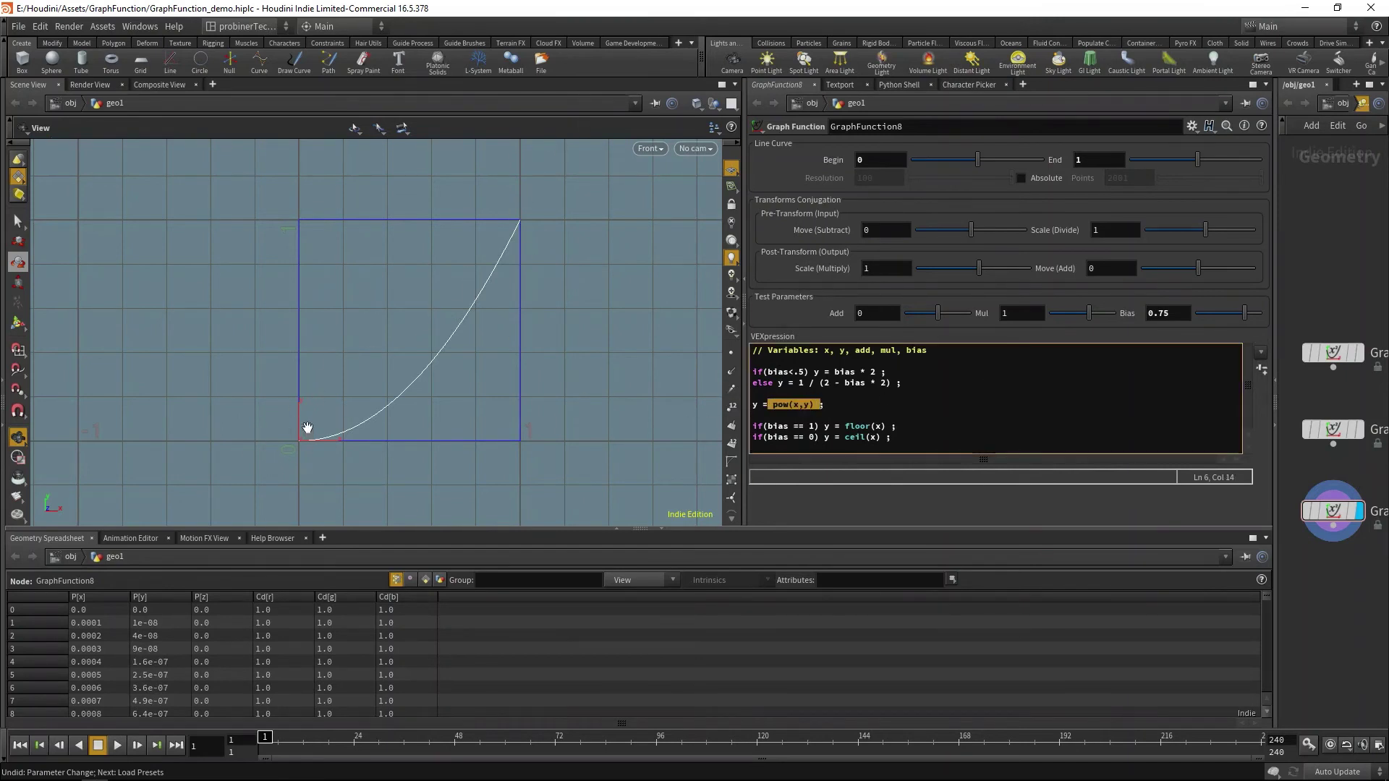
left_click_drag(913, 442, 753, 371)
key("Delete")
type("y ")
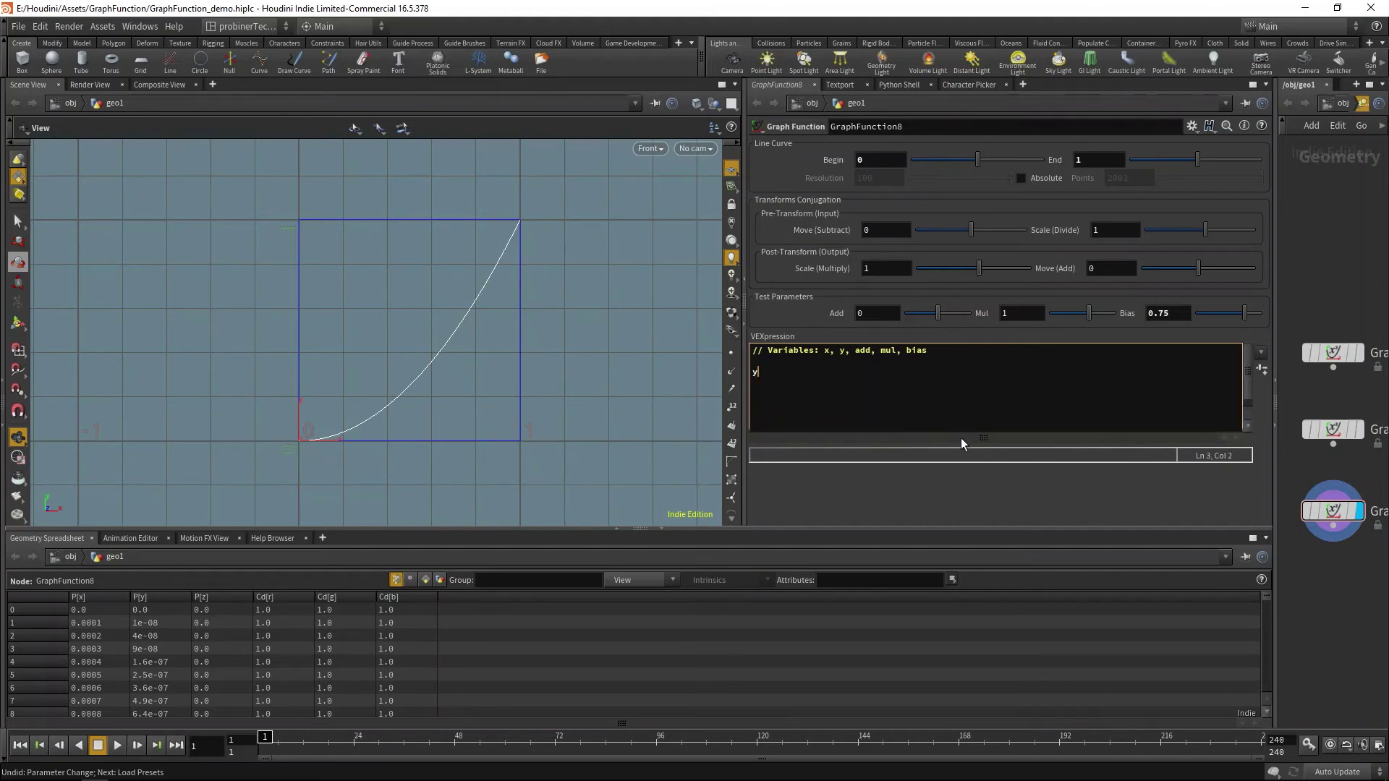
type("= pow(x, mul) ;")
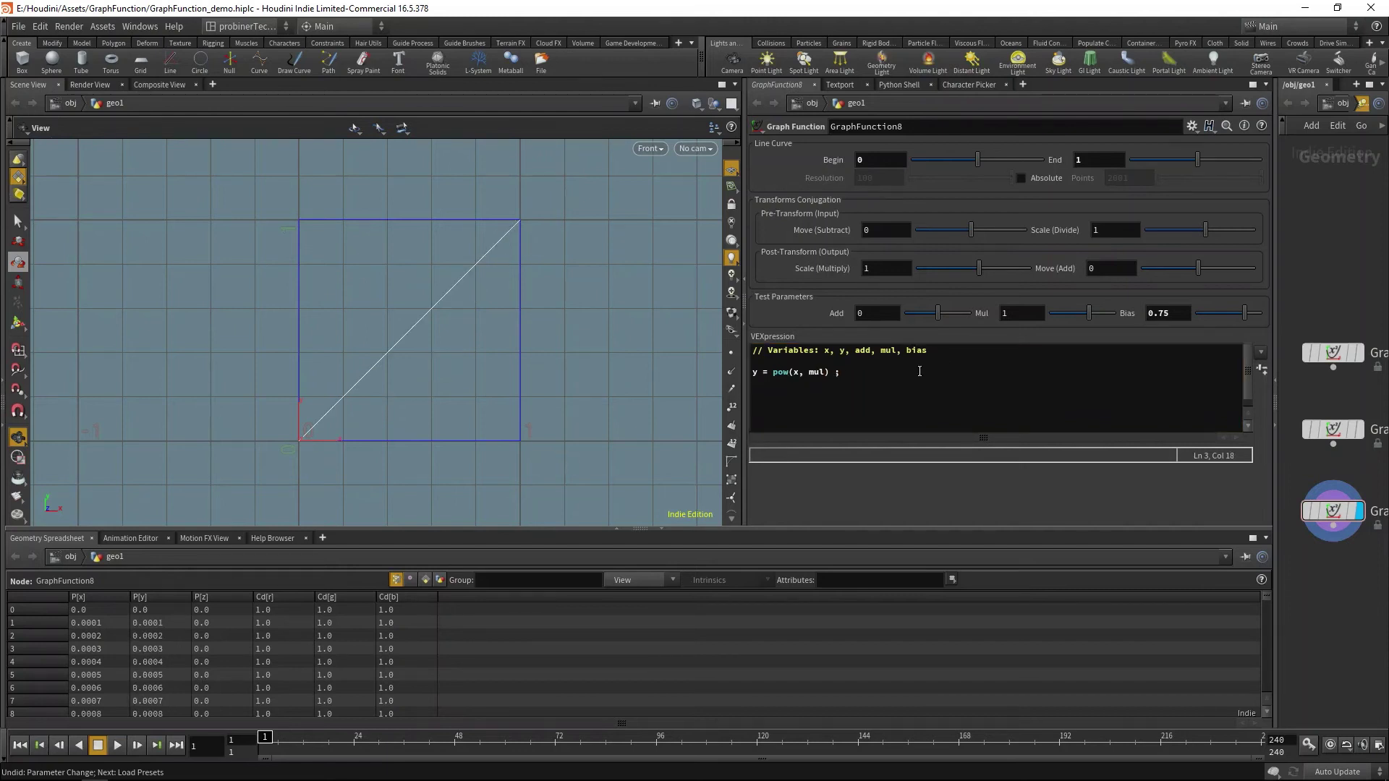
Try Mul values of 5, 0 and 1 on the power curve, ending with Mul at 0.1.
left_click_drag(1089, 313, 1091, 315)
left_click_drag(1092, 315, 1115, 324)
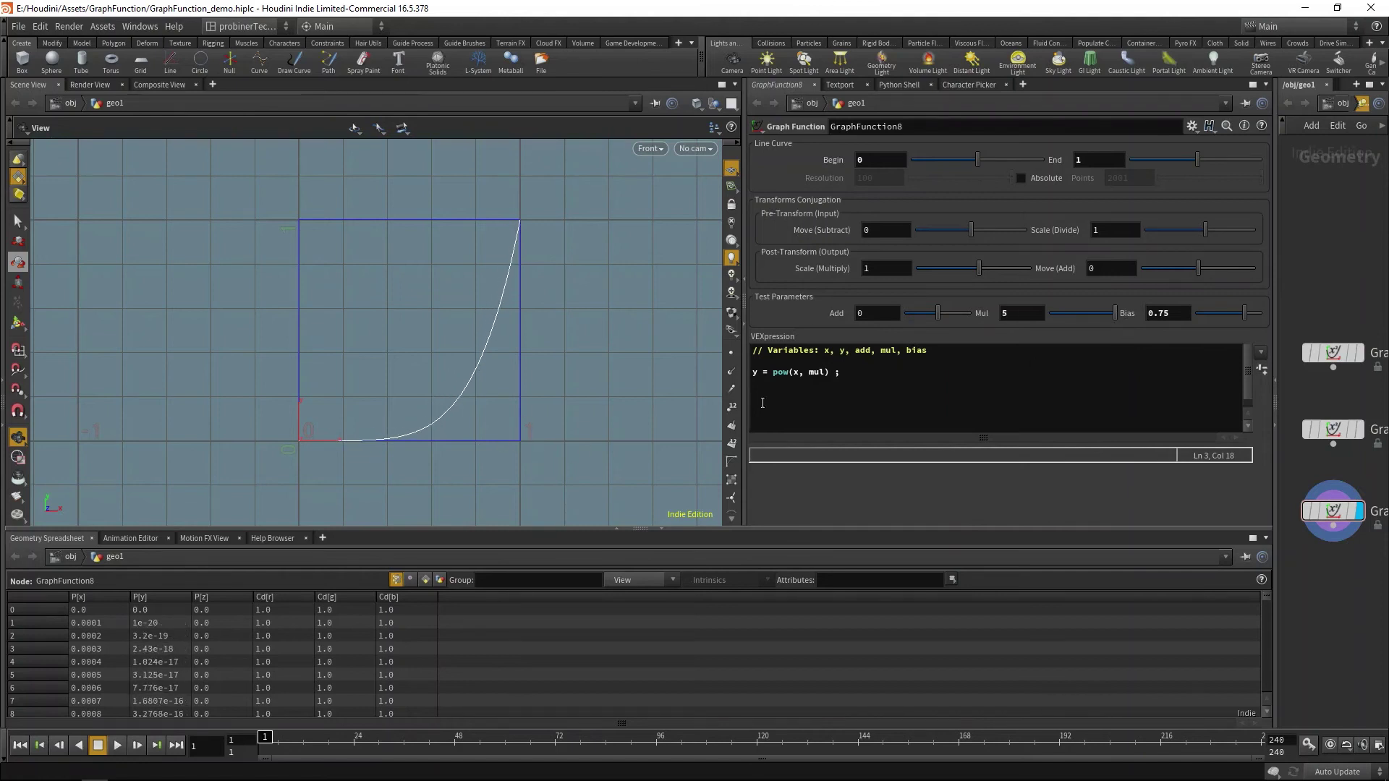
middle_click_drag(1001, 319, 1198, 241)
double_click(1026, 313)
type("0")
key("Return")
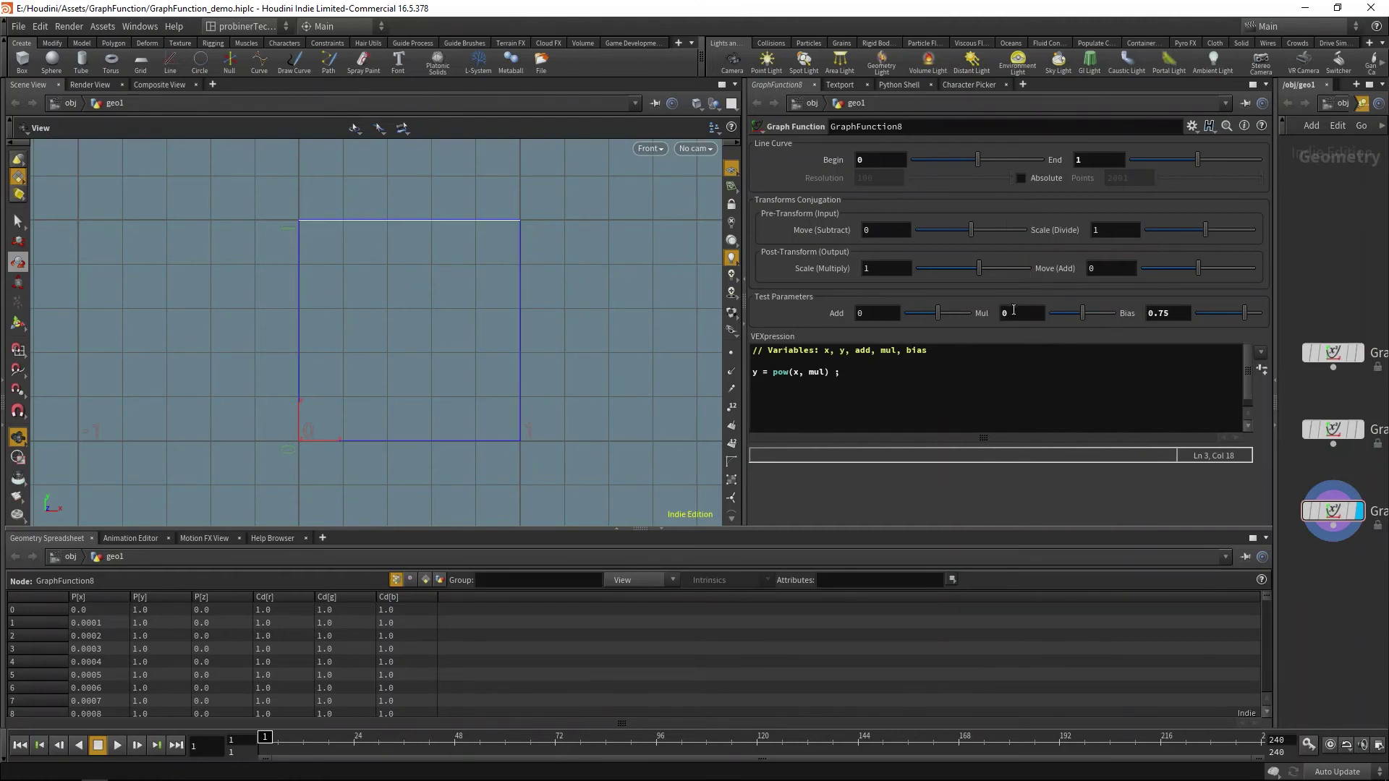
left_click_drag(1014, 311, 956, 314)
type("1")
key("Return")
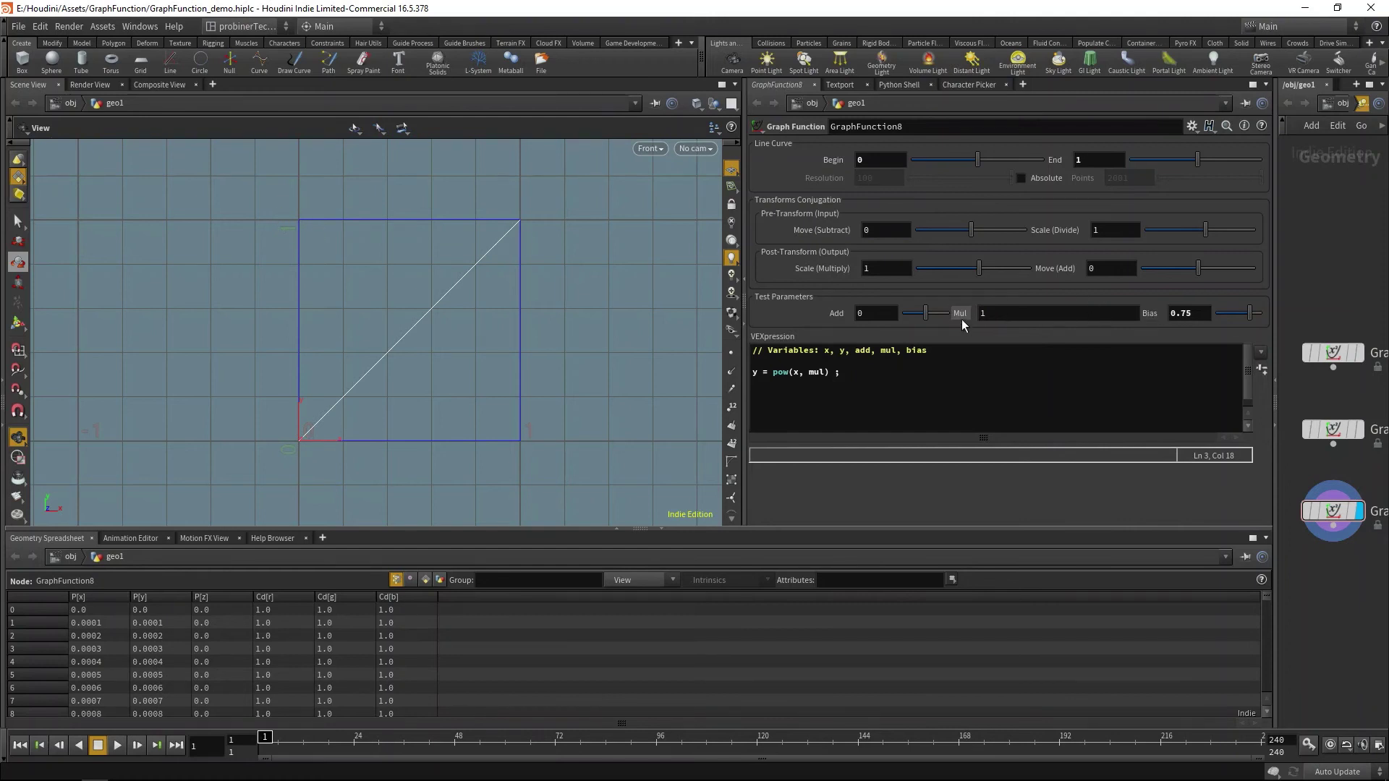
left_click_drag(1089, 314, 1084, 321)
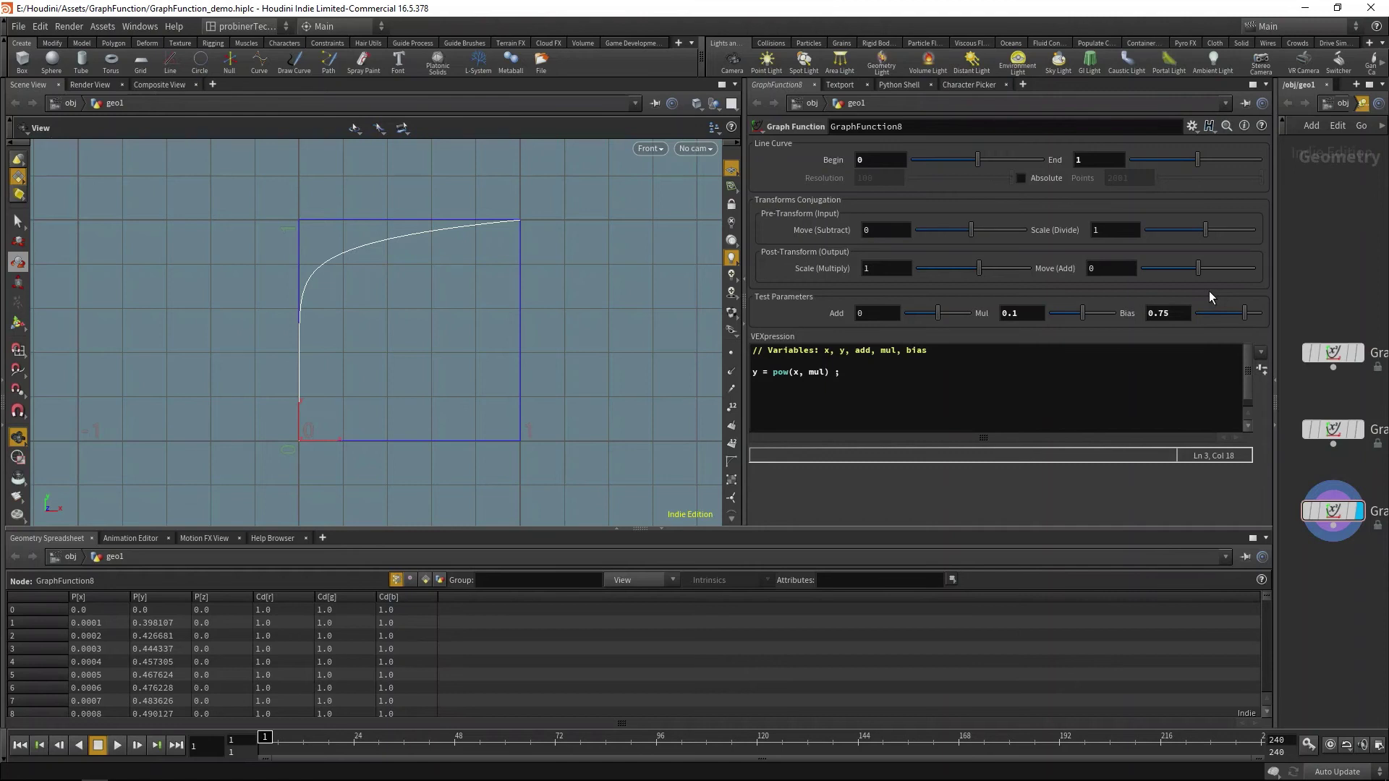
Replace the VEXpression with the bias-driven gamma code, using pow(x,y) with floor(x) at bias 1 and ceil(x) at bias 0.
key("ctrl+a")
type("// Variables: x, y, add, mul, bias  if(bias<.5) y = bias * 2 ; else y = 1 / (2 - bias * 2) ;  y = pow(x,y) ;  if(bias == 1) y = floor(x) ; if(bias == 0) y = ceil(x) ;")
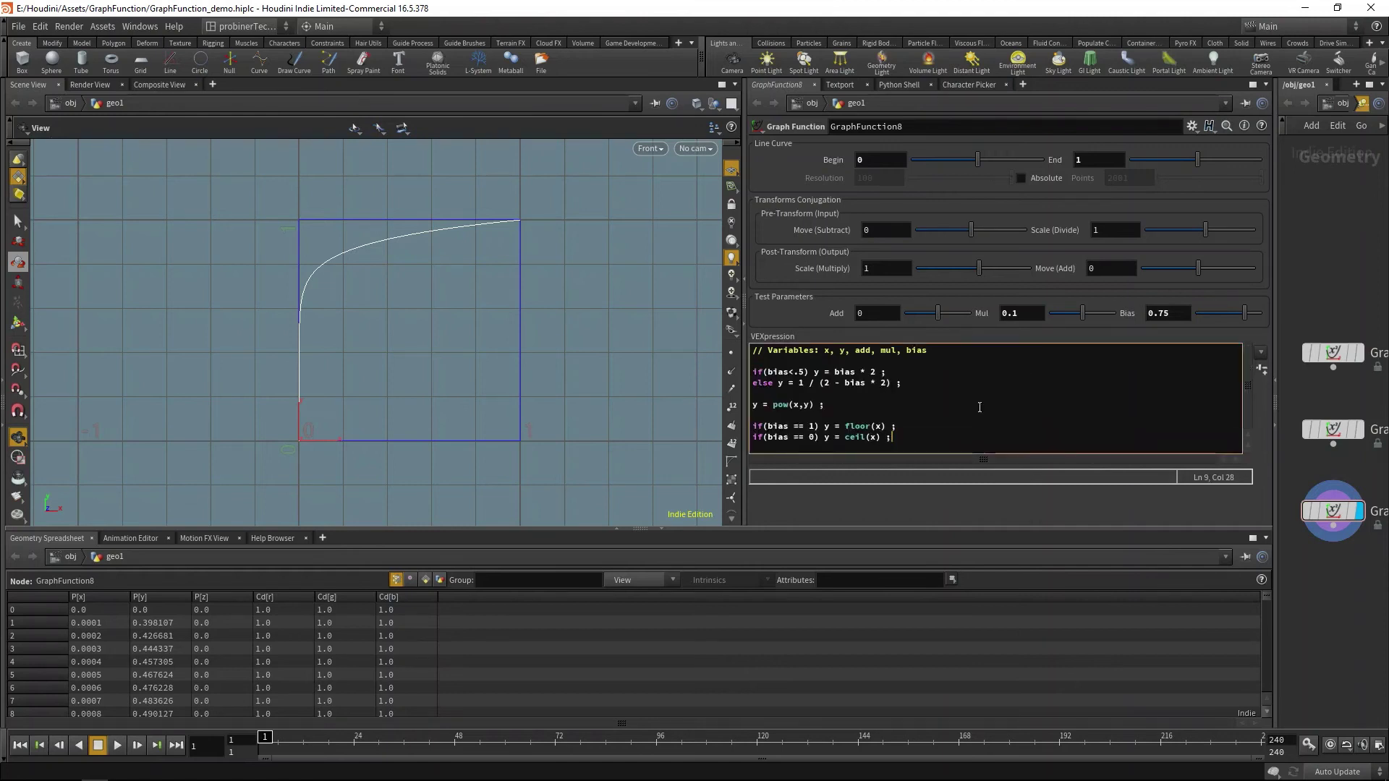
key("ctrl+Return")
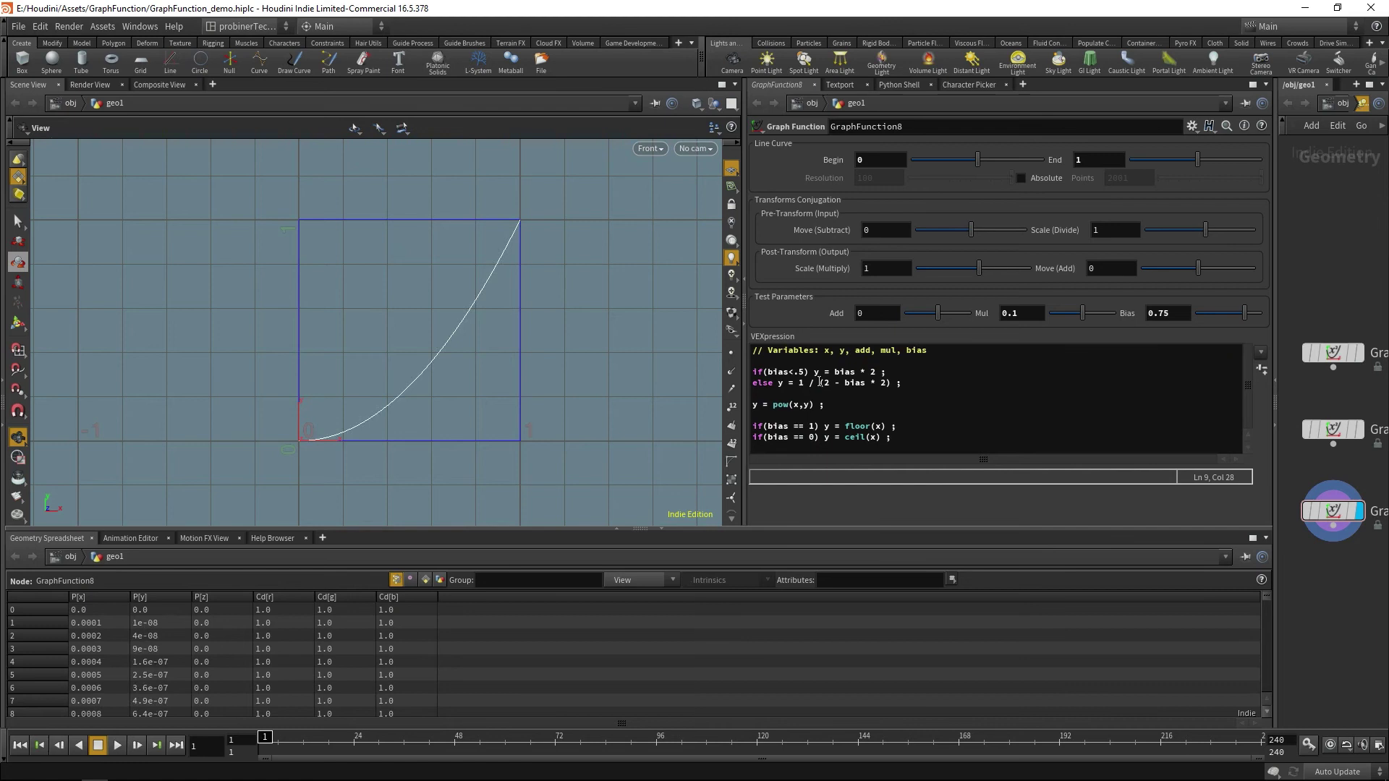
Set Bias to 0.5, sweep it down to 0 on the gamma curve, and set it back to 0.5.
double_click(1166, 311)
type(".5")
key("Return")
left_click_drag(1229, 312, 971, 295)
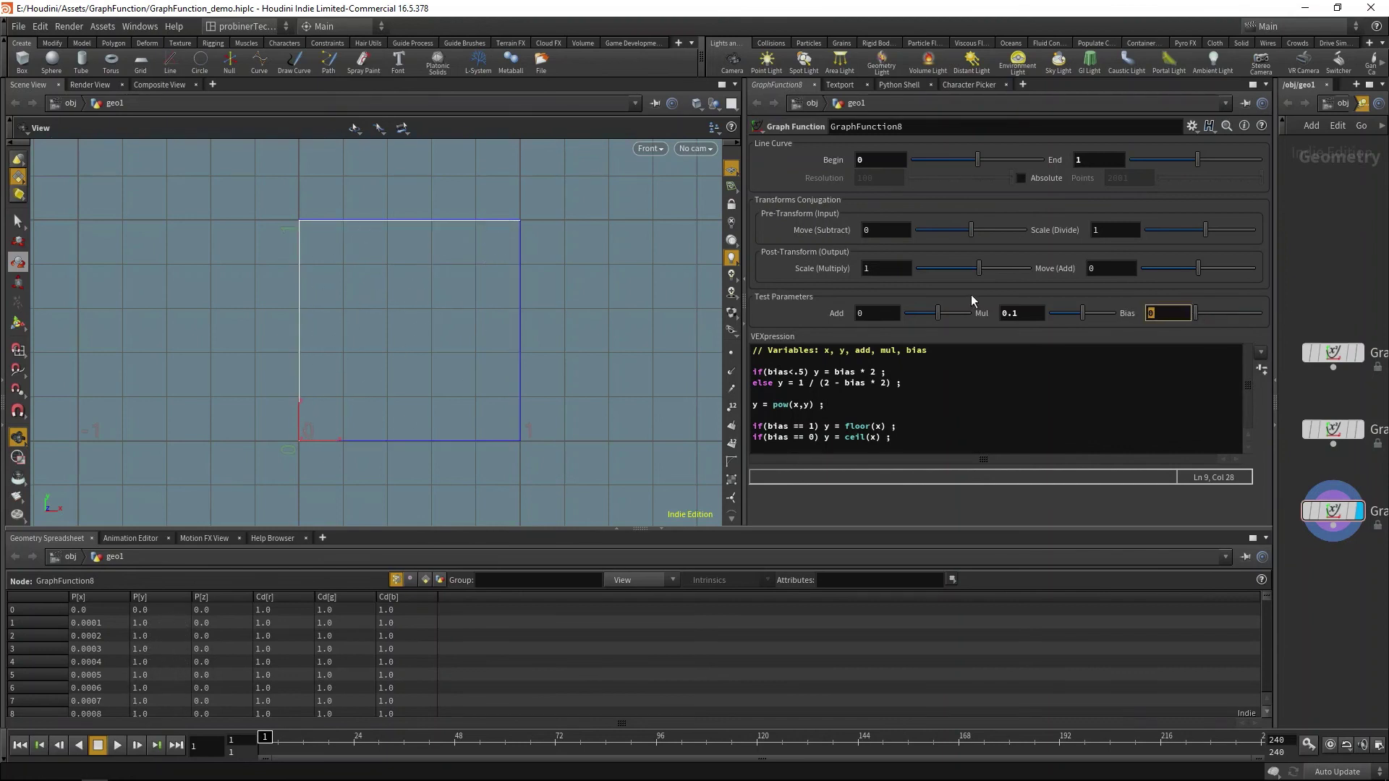
type(".5")
key("Return")
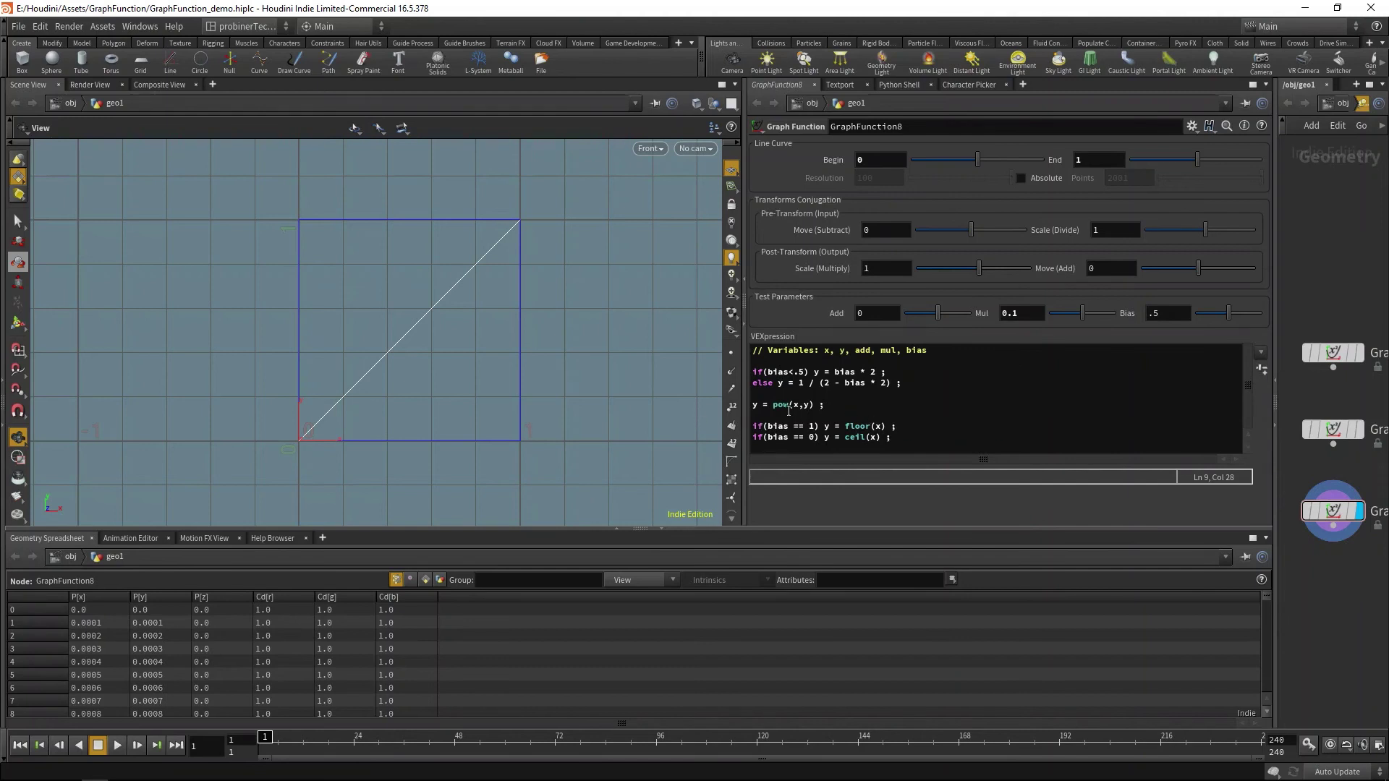
Replace the gamma code with the expression y = noise(x) ;.
left_click_drag(894, 437, 600, 371)
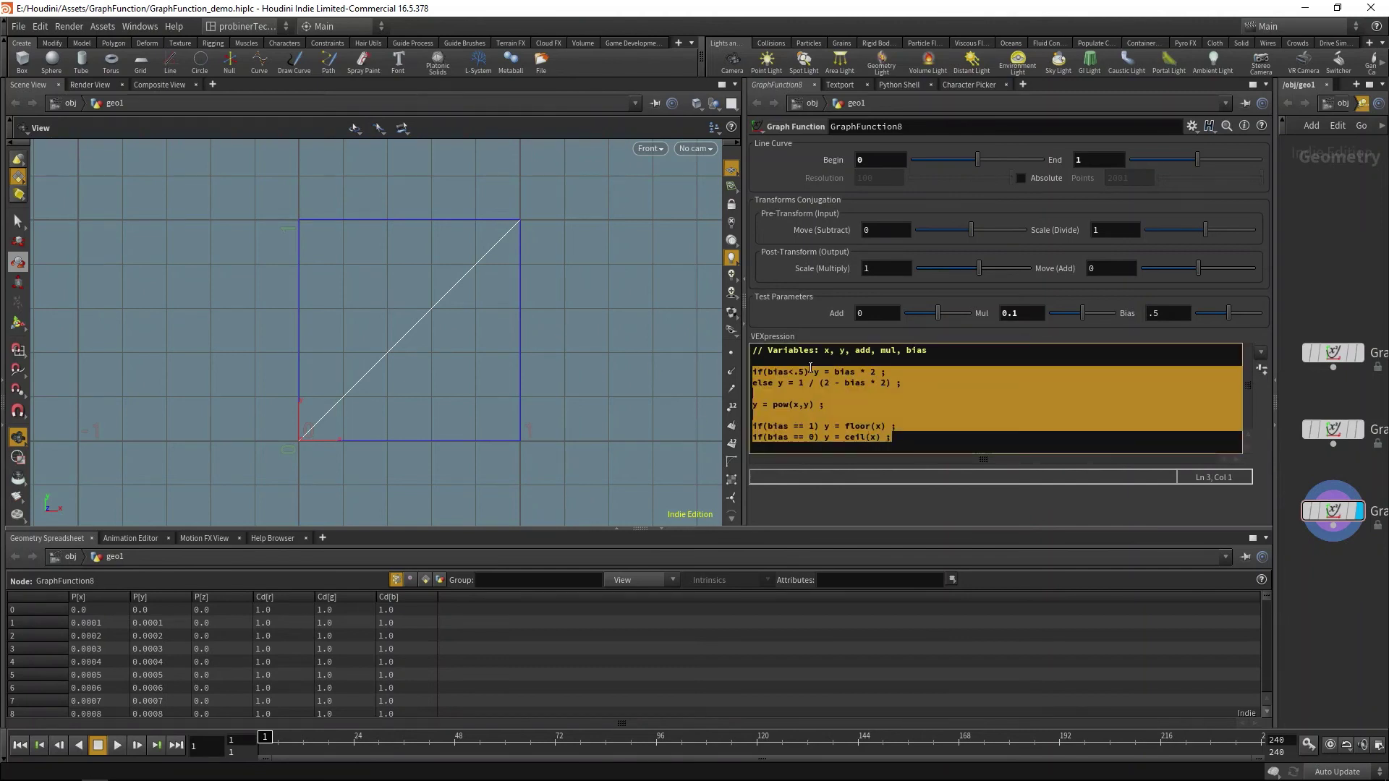
key("BackSpace")
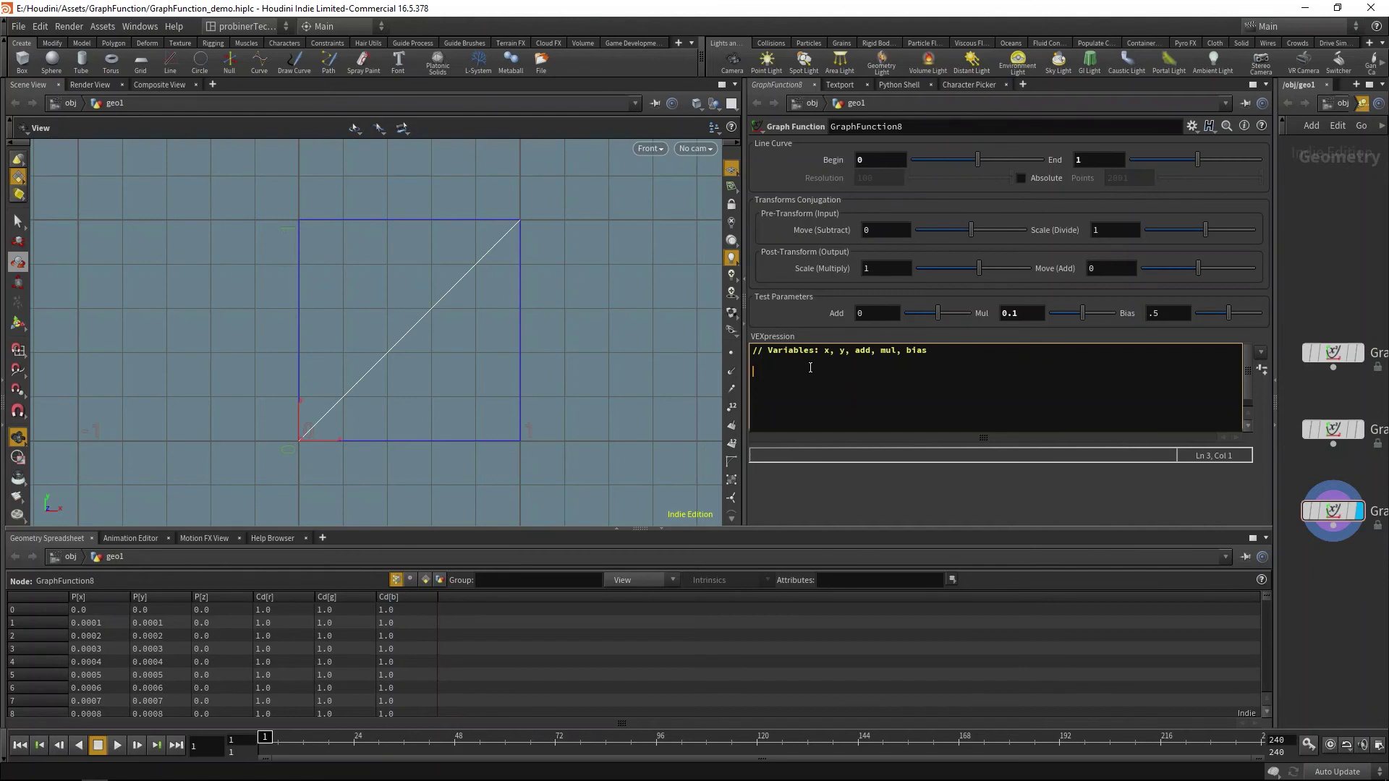
type("y = noise()")
type("x,")
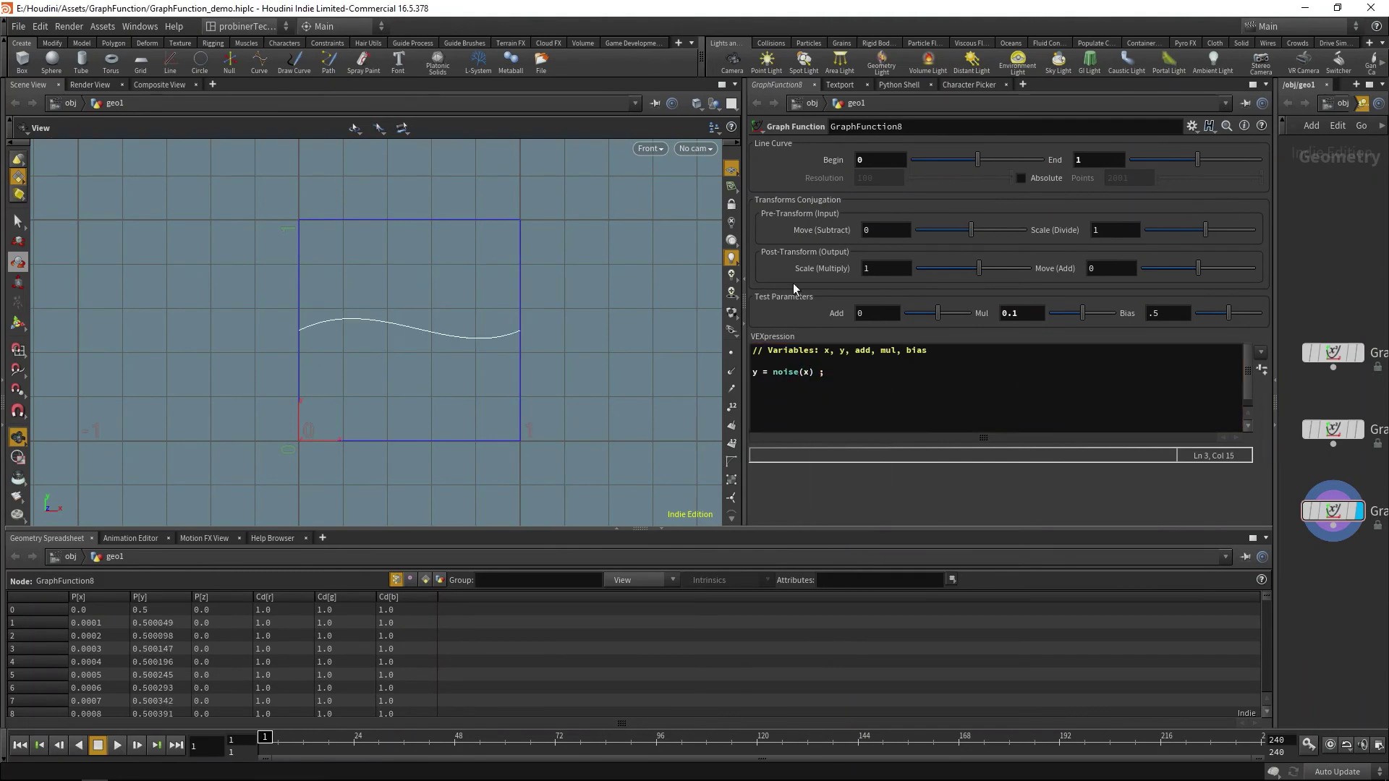
Set the line curve to Begin -10 and End 10 and frame the whole noise curve.
left_click(895, 156)
key("Return")
left_click(1119, 165)
type("0")
key("Return")
key("h")
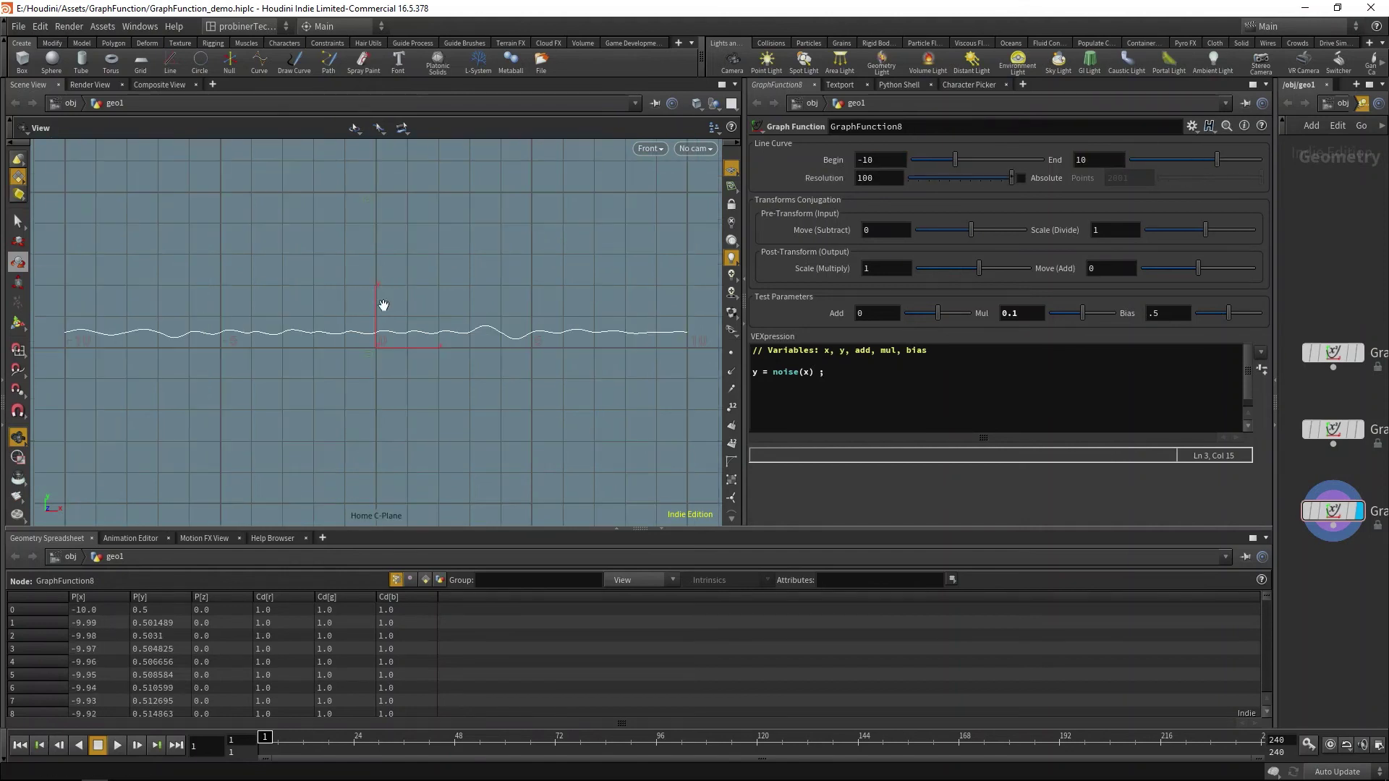
Change the noise function to xnoise to compare its curve, and replace it with anoise.
left_click(774, 372)
type("x")
left_click(777, 372)
key("BackSpace")
type("a")
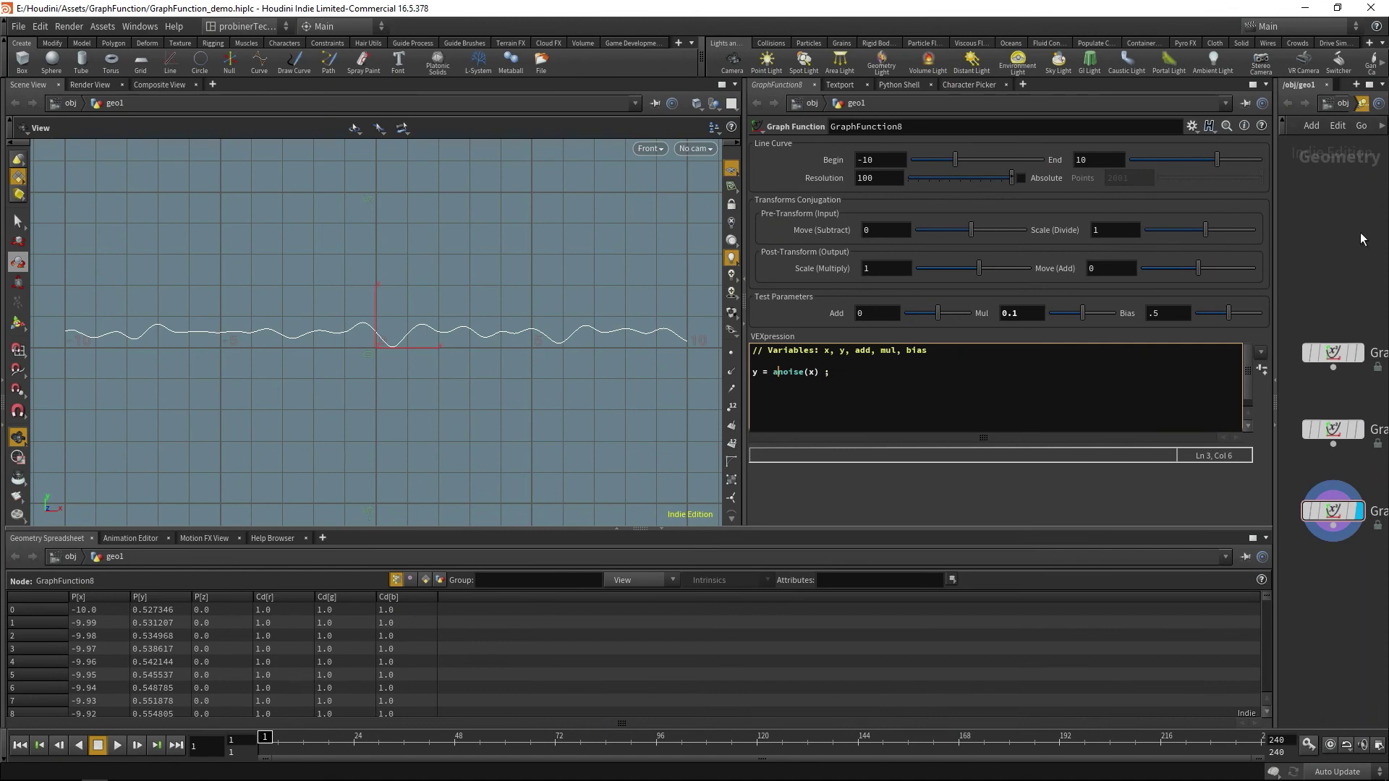
Examine the shape of the anoise curve along its range in the viewport.
scroll(338, 358, "up", 3)
scroll(217, 355, "up", 1)
scroll(273, 364, "up", 3)
middle_click_drag(79, 337, 332, 359)
scroll(313, 371, "down", 4)
middle_click_drag(643, 358, 239, 311)
scroll(514, 312, "down", 2)
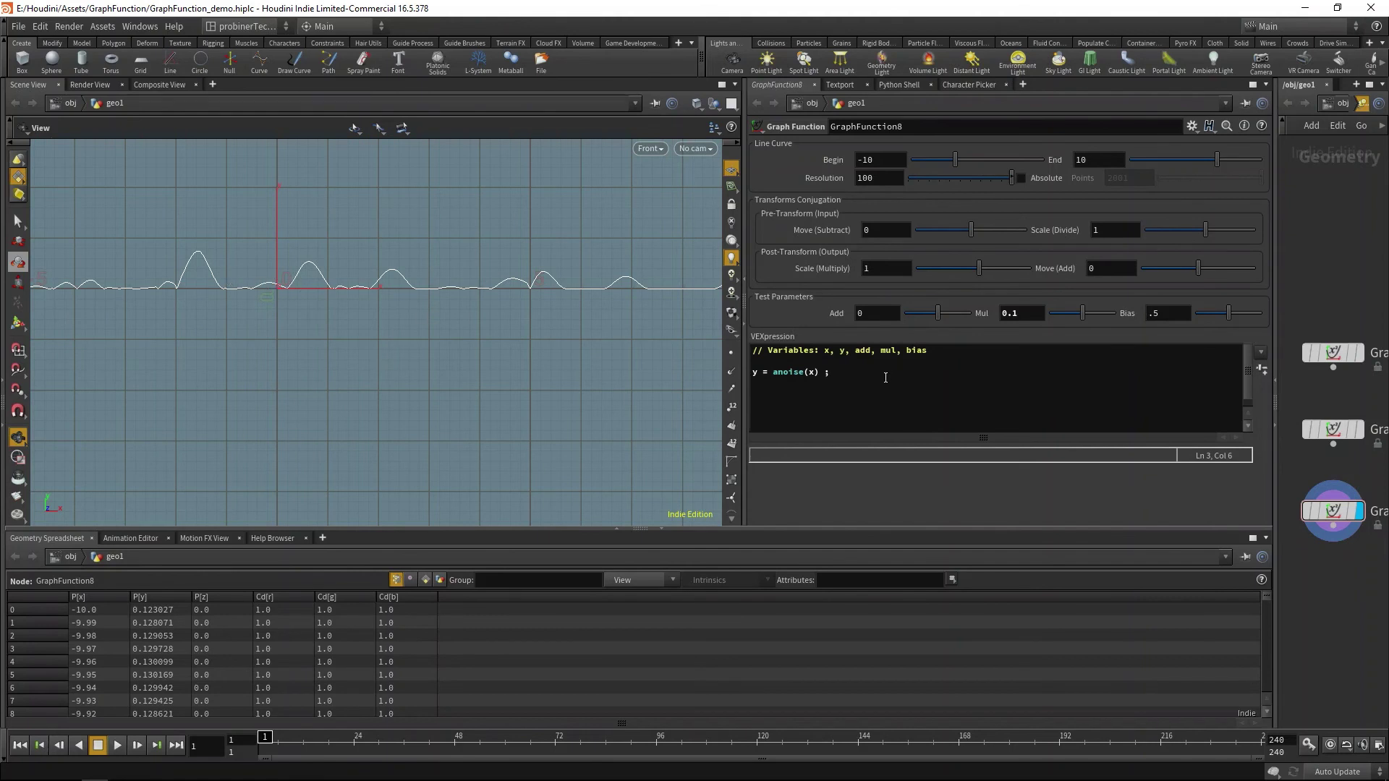
scroll(310, 277, "up", 2)
middle_click_drag(311, 277, 417, 285)
scroll(481, 303, "down", 3)
scroll(483, 301, "up", 1)
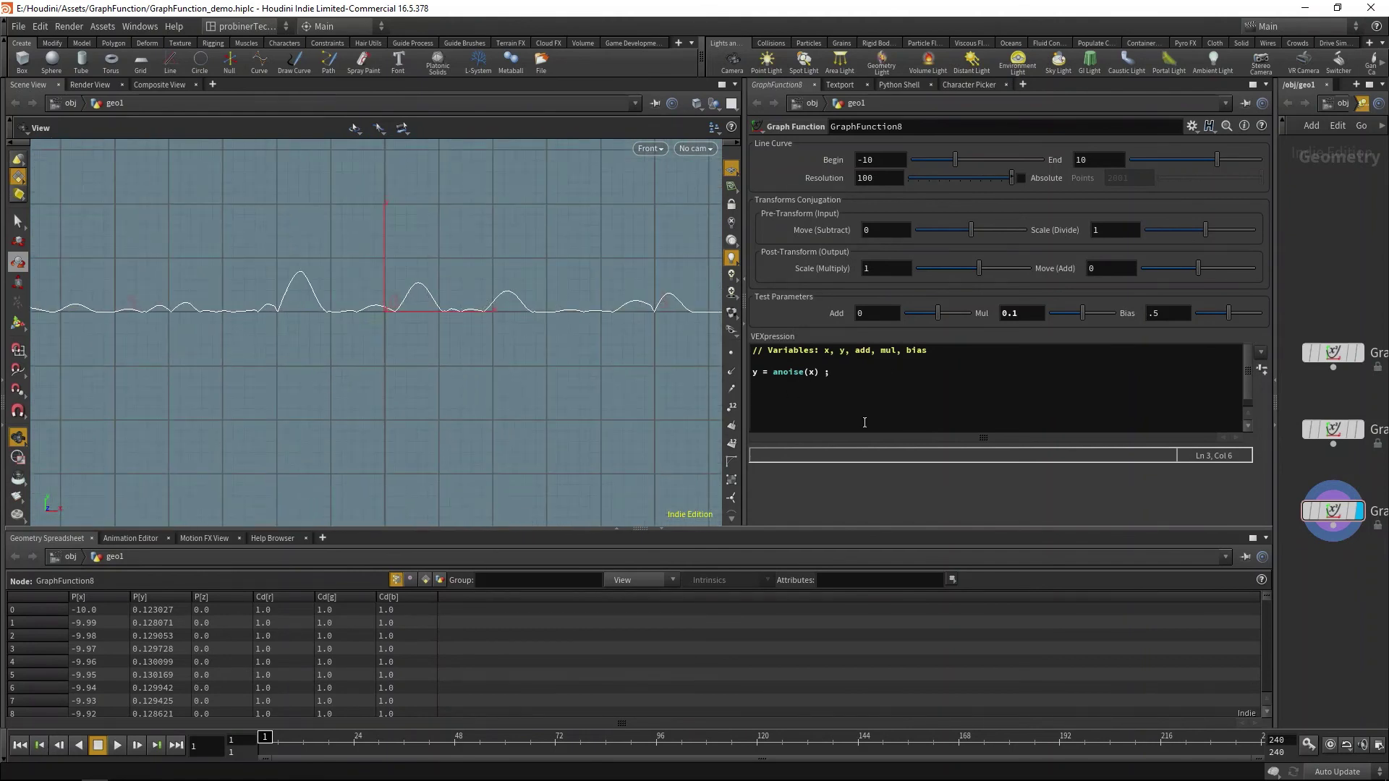
Change the expression to y = rand(x) ; and inspect the resulting curve.
left_click_drag(825, 375, 774, 372)
type("rand()")
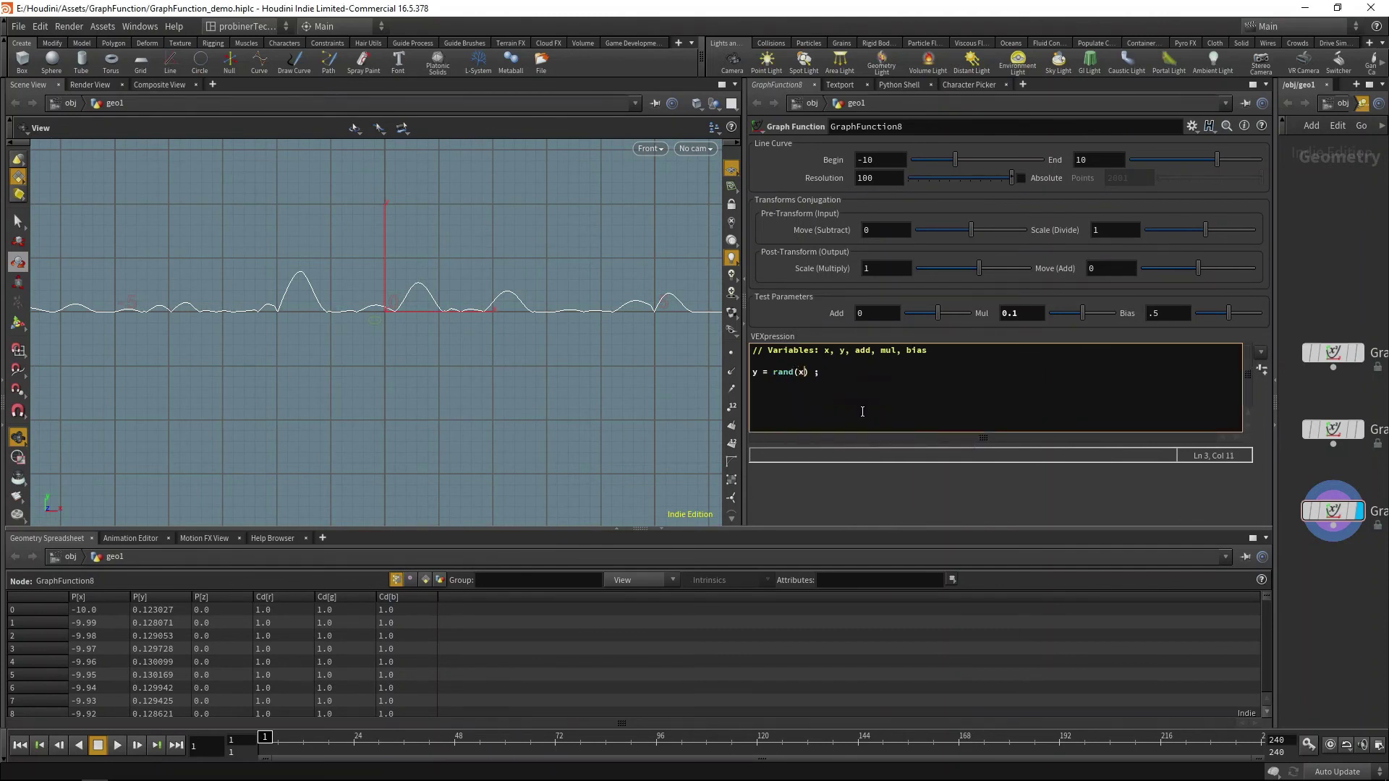
left_click(1360, 281)
scroll(239, 334, "up", 6)
middle_click_drag(376, 186, 365, 275)
scroll(371, 349, "down", 5)
middle_click_drag(624, 302, 232, 285)
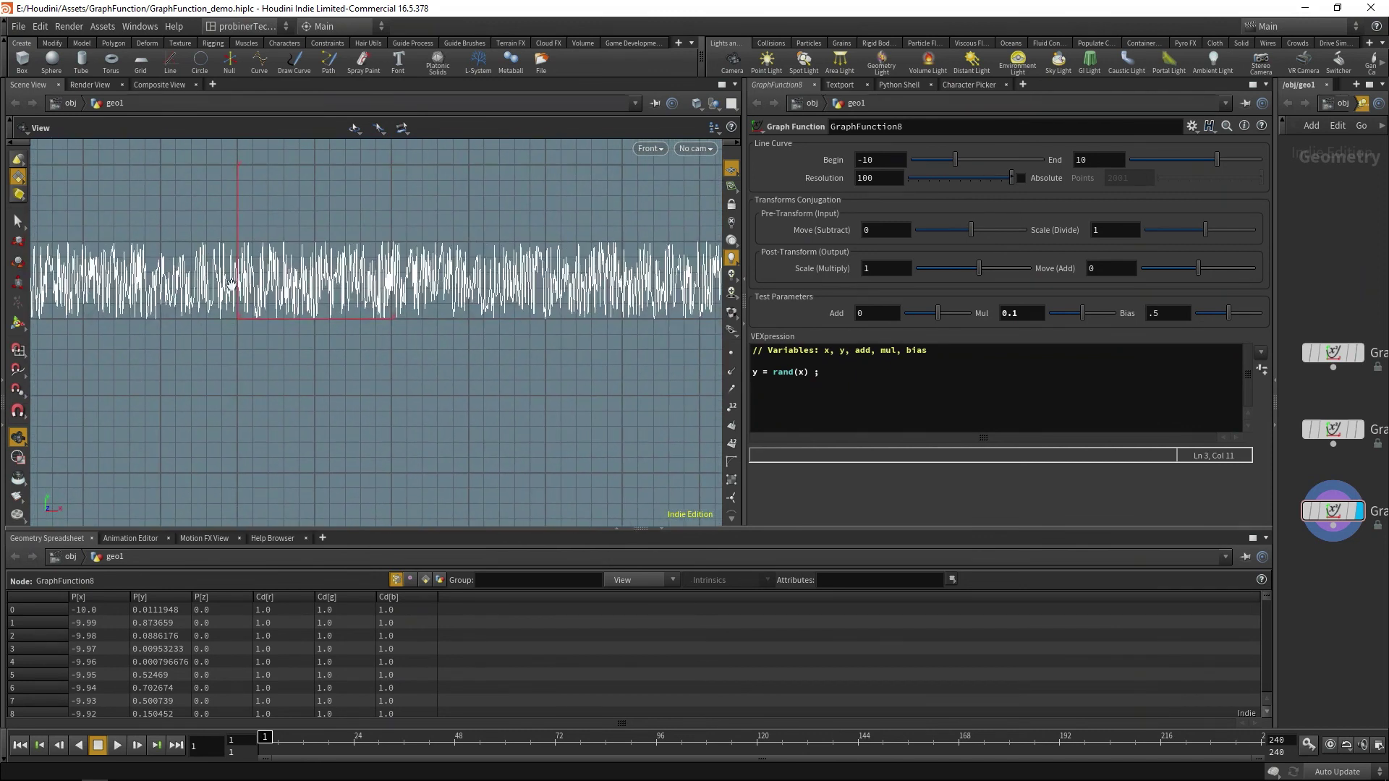
Change the rand function in the expression to random and apply it.
left_click(794, 370)
type("om")
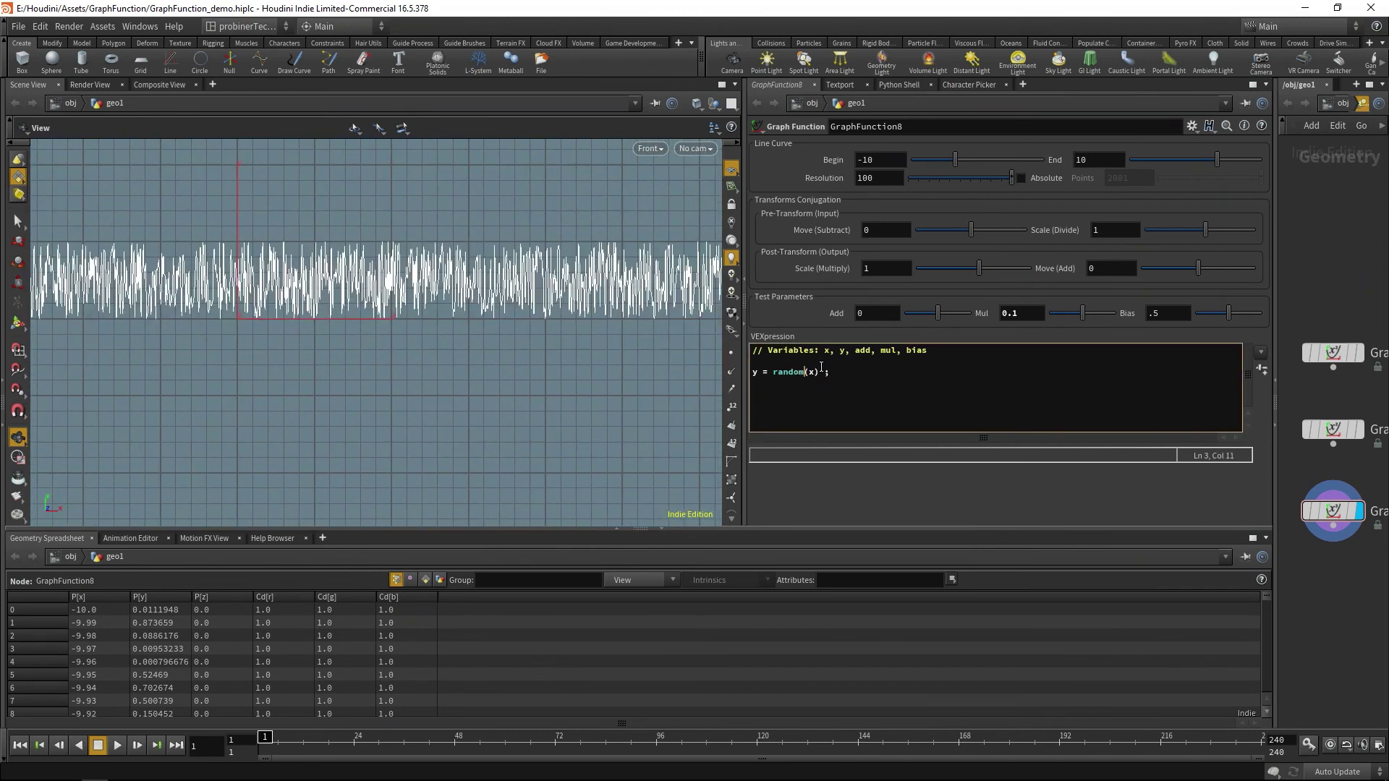
left_click(1312, 275)
Examine the random(x) curve along its range from -10 to 10, looking at its value over each unit interval.
scroll(405, 300, "down", 4)
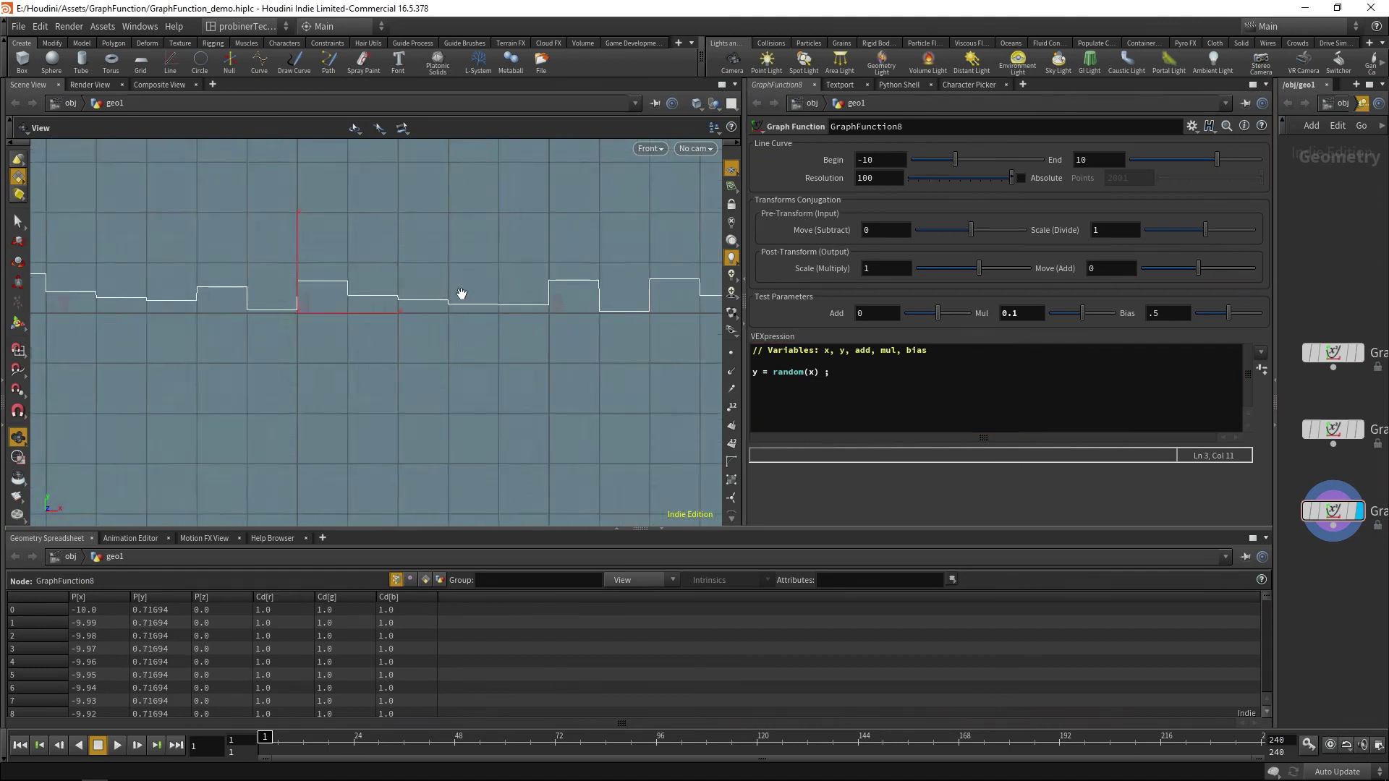
middle_click_drag(547, 274, 597, 275)
scroll(241, 295, "up", 2)
middle_click_drag(242, 295, 203, 224)
middle_click_drag(315, 250, 715, 301)
middle_click_drag(339, 282, 143, 266)
scroll(677, 292, "up", 1)
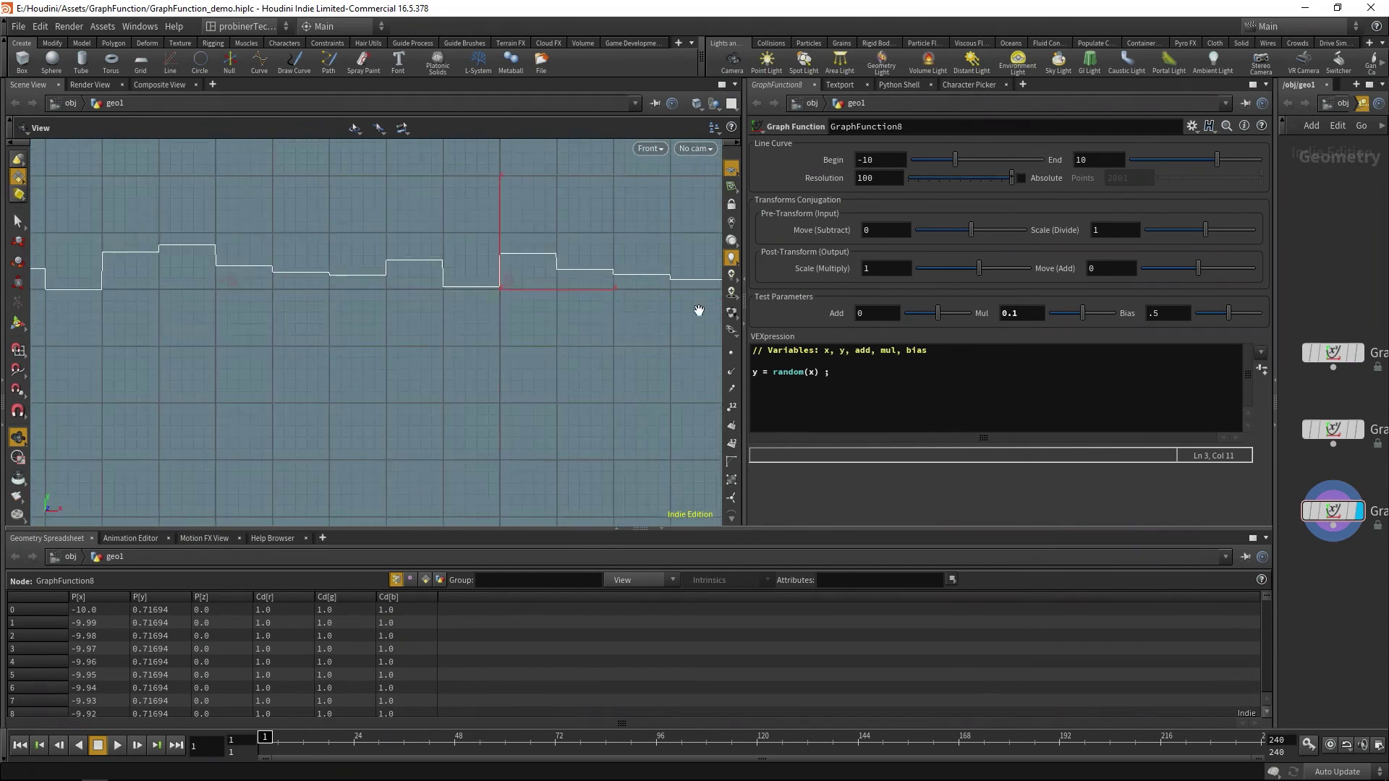
scroll(490, 269, "down", 1)
middle_click_drag(489, 269, 343, 245)
middle_click_drag(598, 265, 536, 269)
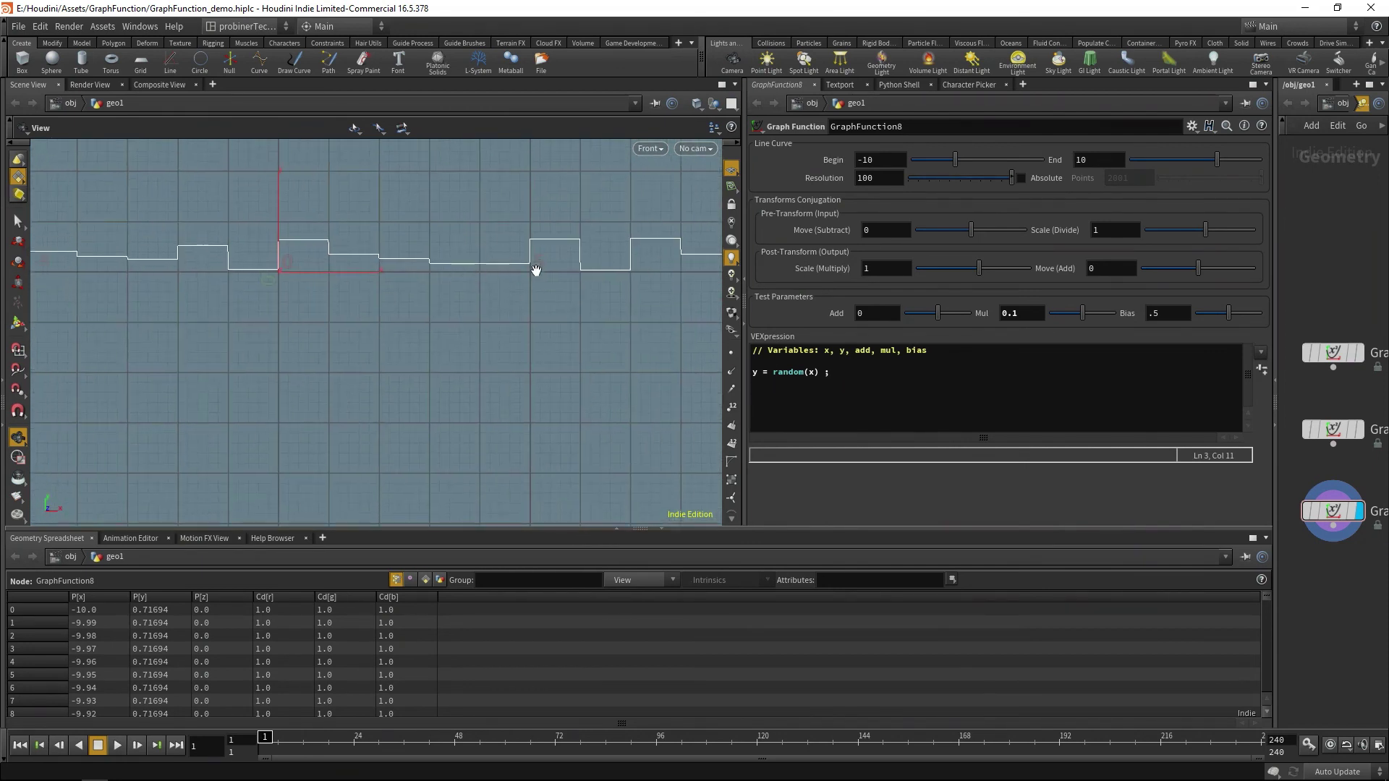
middle_click_drag(434, 270, 560, 266)
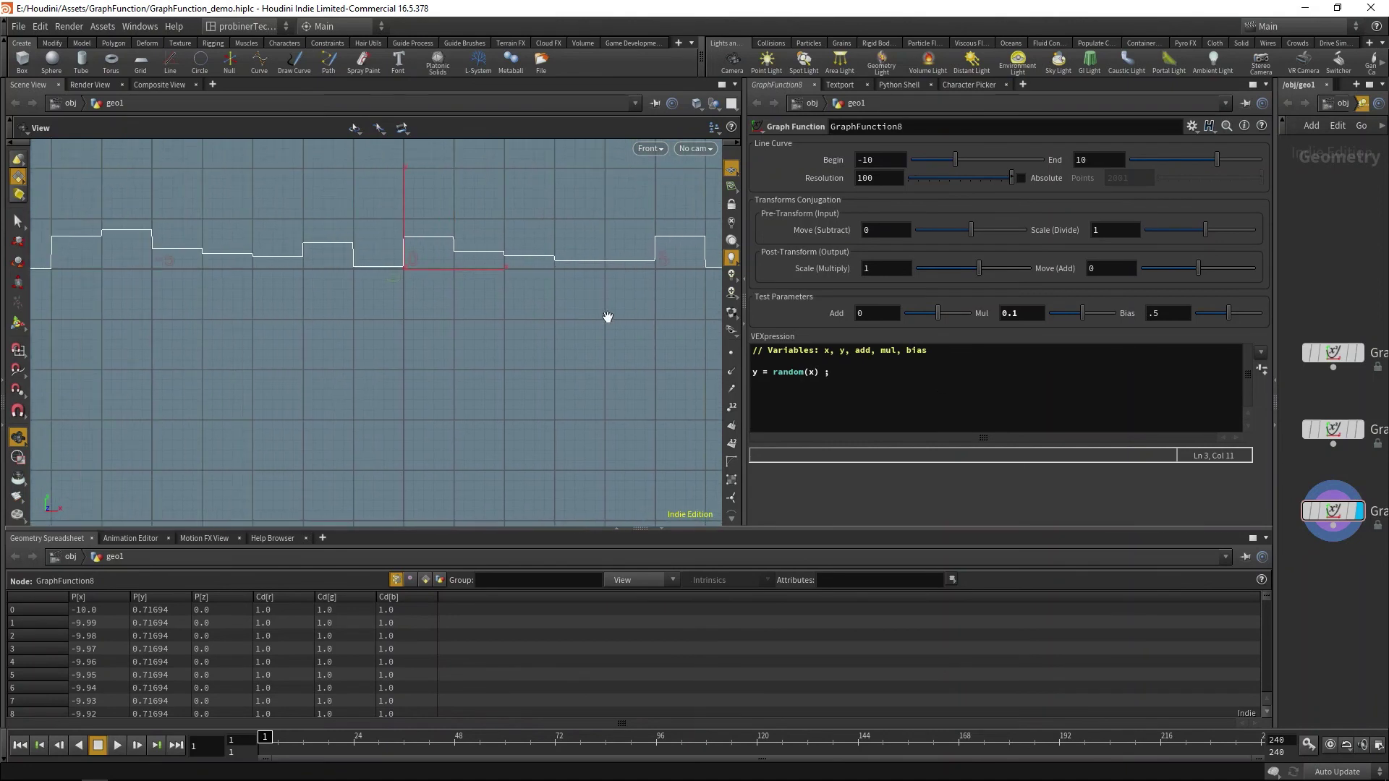
middle_click_drag(706, 235, 511, 257)
middle_click_drag(233, 242, 587, 252)
scroll(369, 253, "down", 5)
scroll(292, 261, "up", 1)
middle_click_drag(502, 273, 451, 301)
scroll(419, 291, "down", 2)
scroll(421, 312, "up", 1)
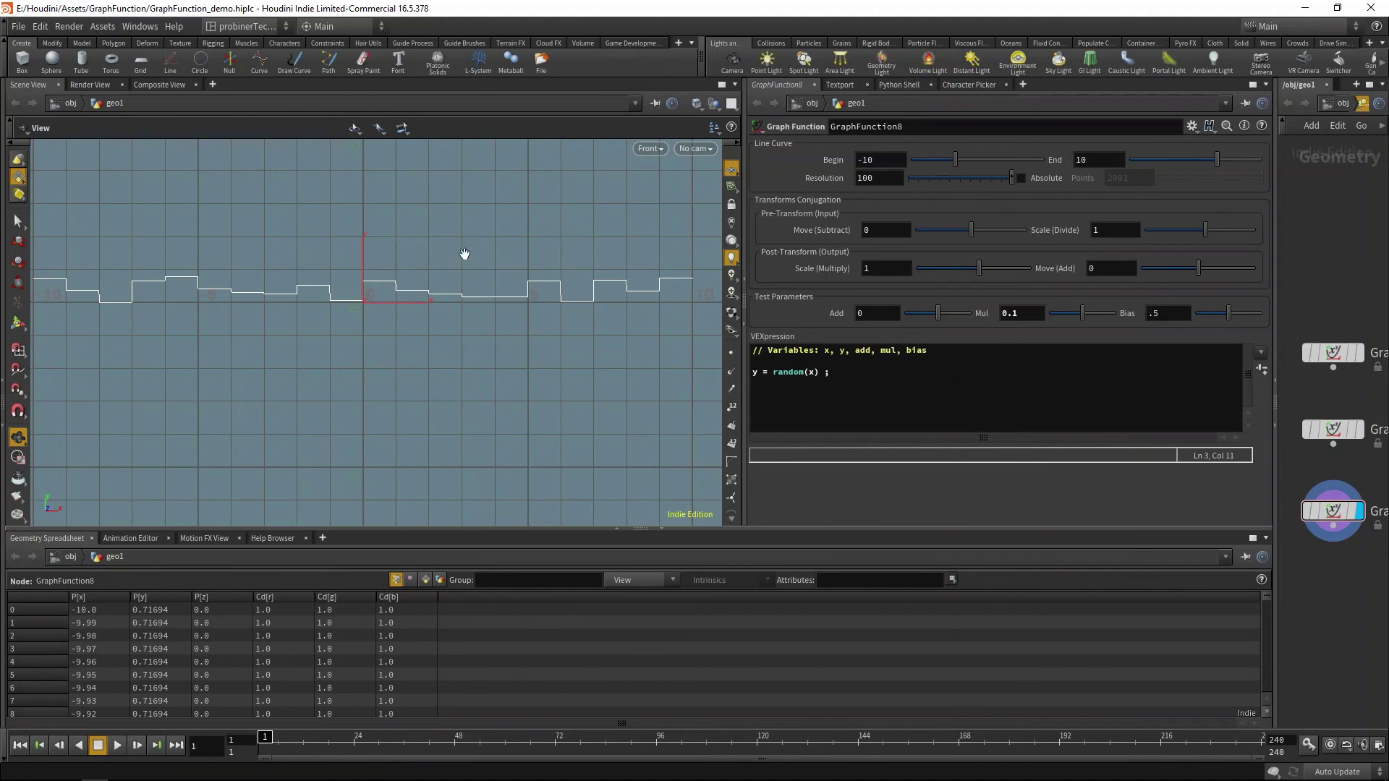
Replace the random(x) call in the GraphFunction8 expression with x so it reads y = x ;.
left_click(1277, 262)
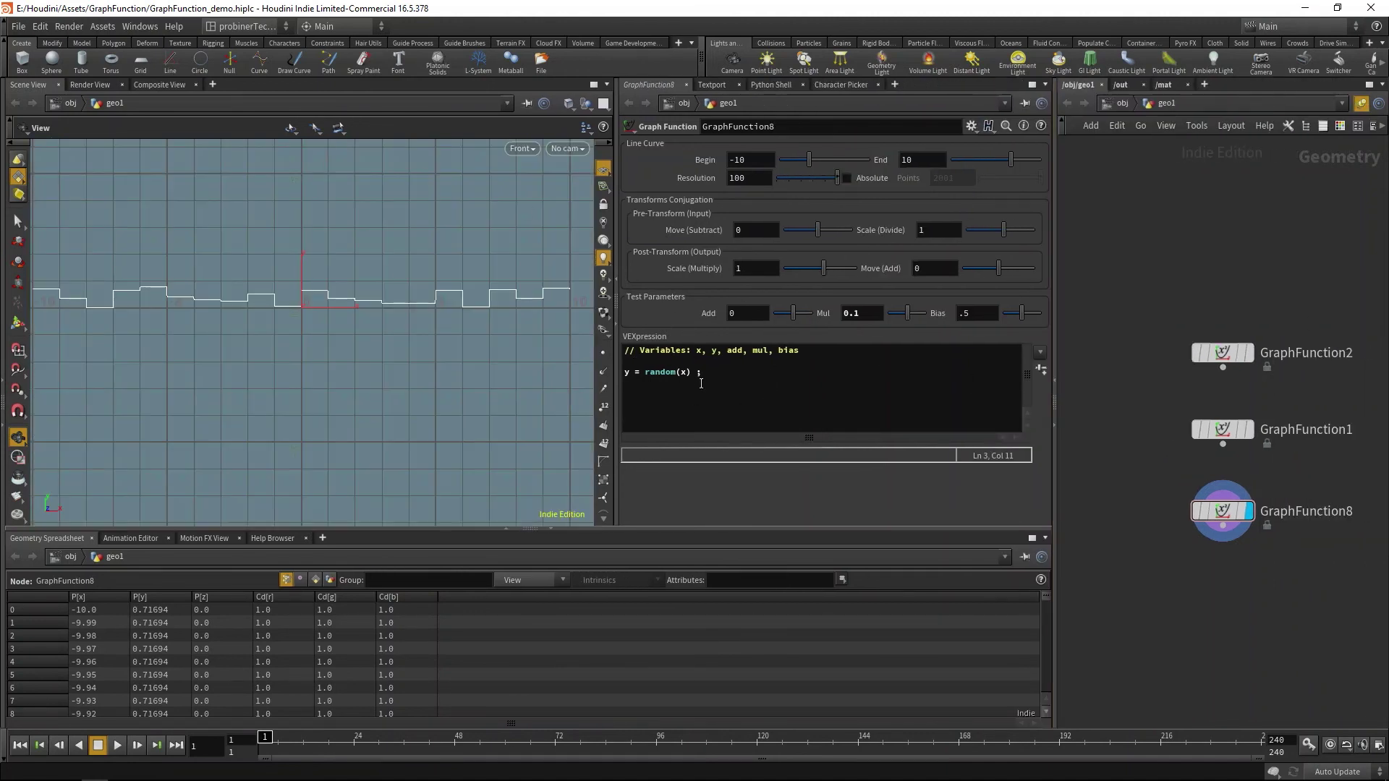
left_click_drag(701, 383, 594, 364)
left_click(666, 371)
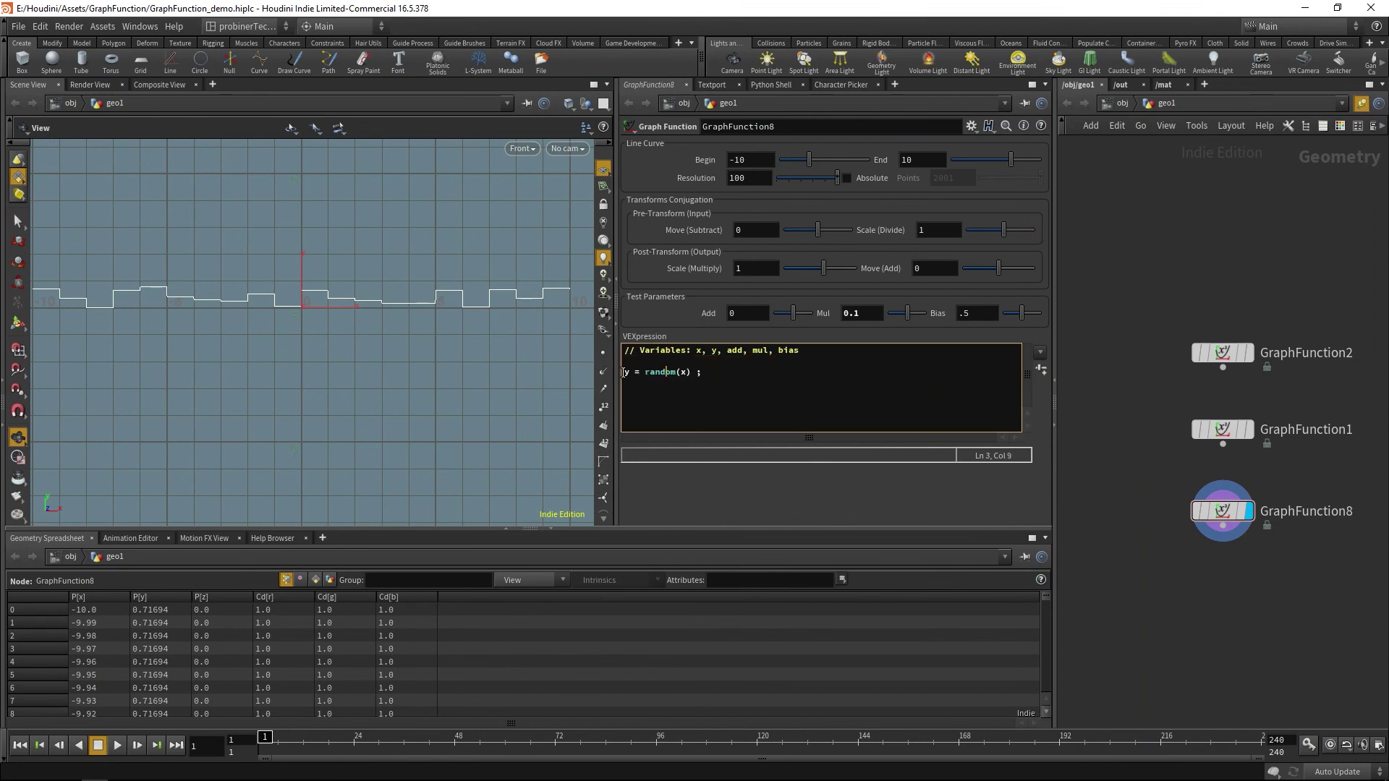
left_click_drag(645, 372, 691, 372)
type("x")
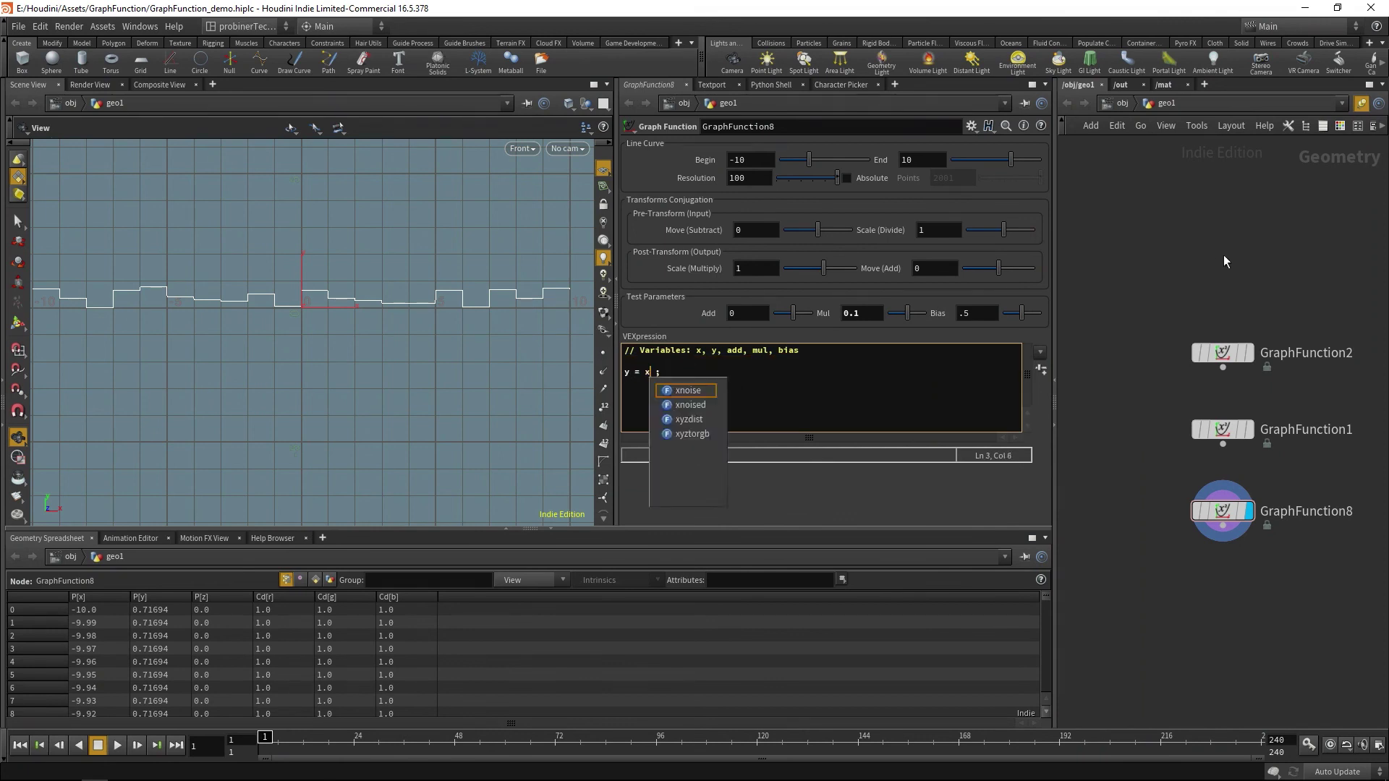
Go inside the GraphFunction8 node and inspect the expression held by the User_input wrangle.
double_click(1218, 515)
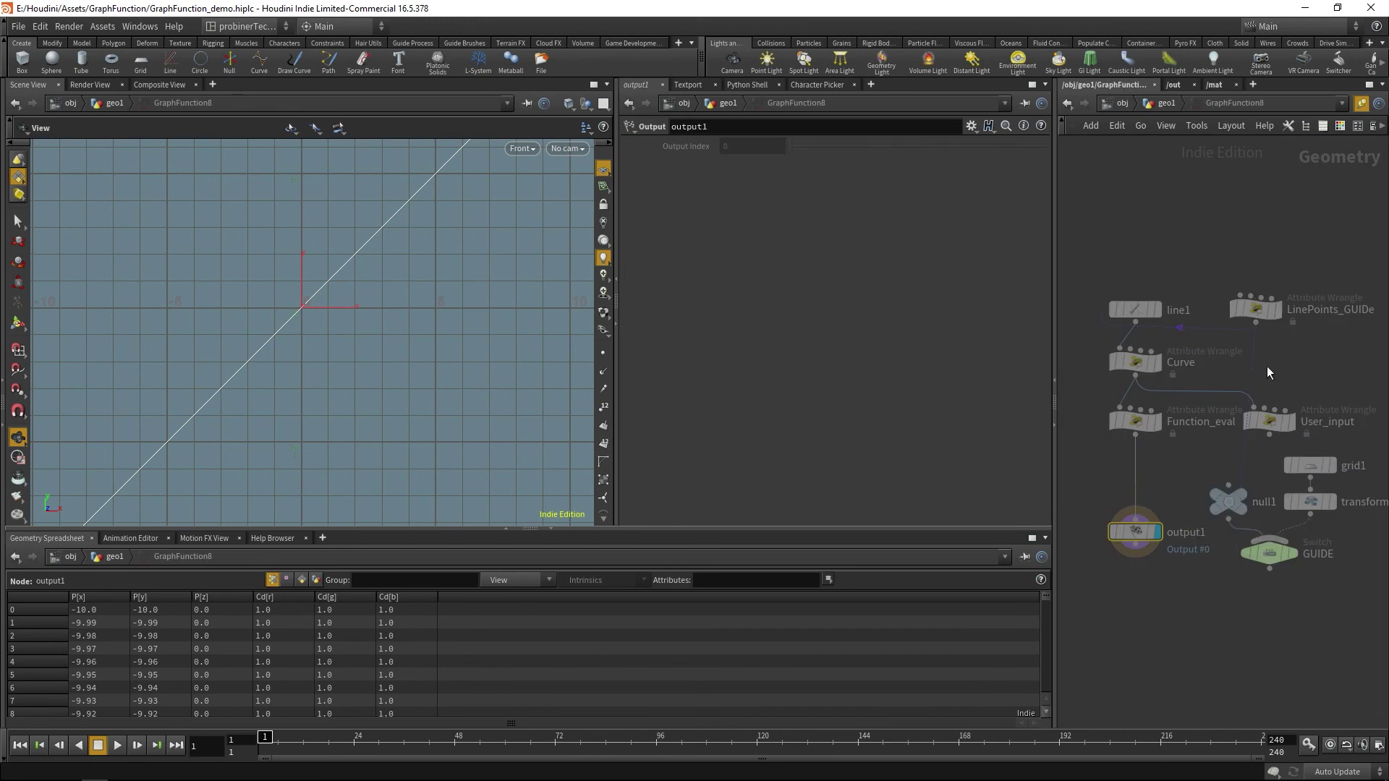
scroll(1255, 421, "up", 2)
scroll(1312, 332, "down", 3)
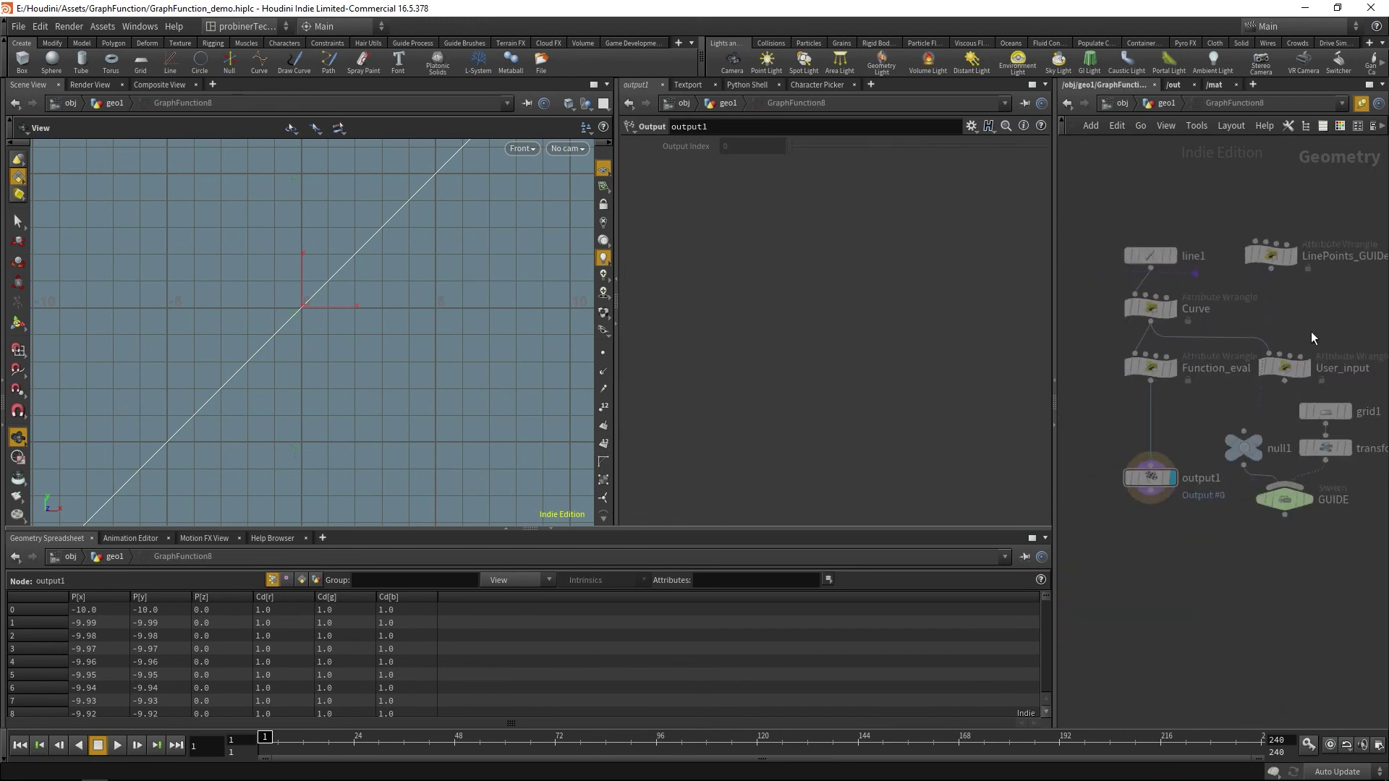
scroll(1275, 390, "up", 4)
left_click(1273, 385)
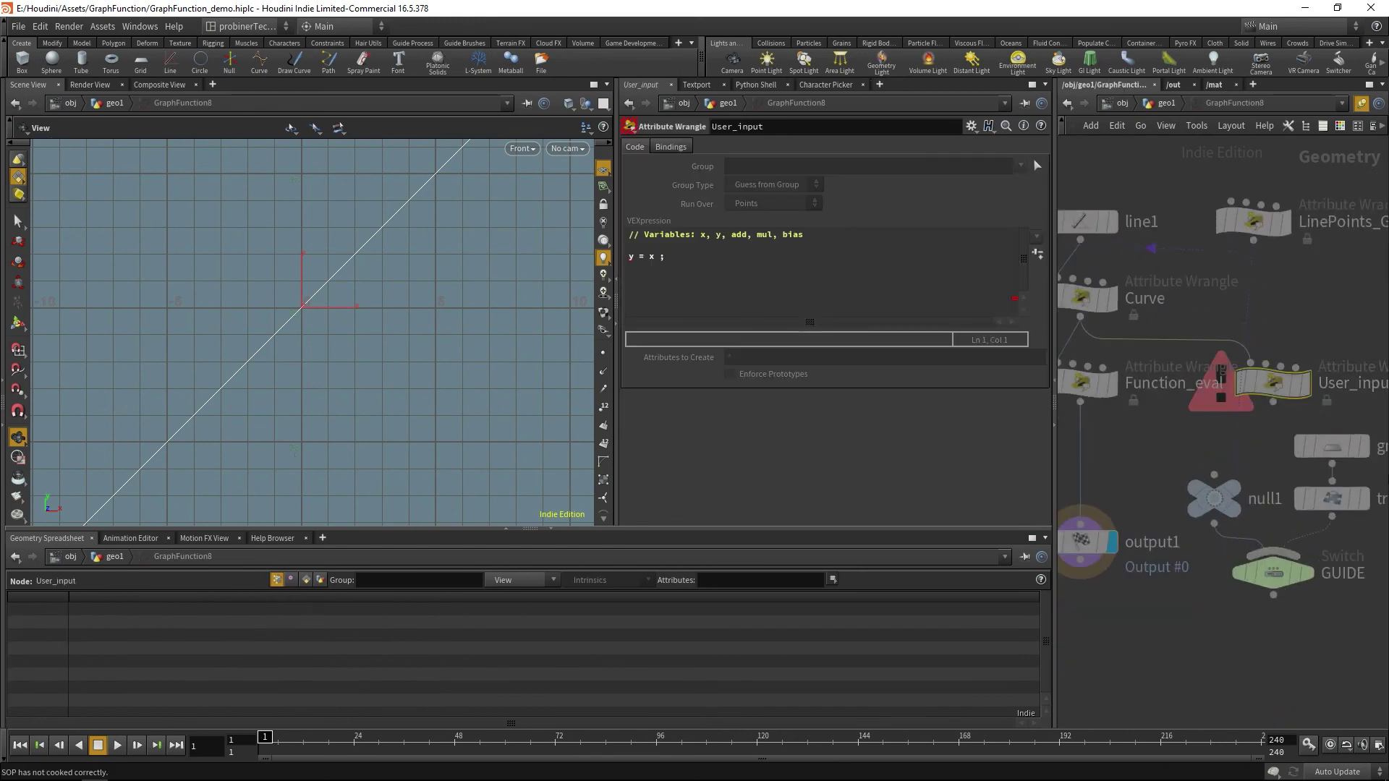
middle_click_drag(1352, 339, 1323, 285)
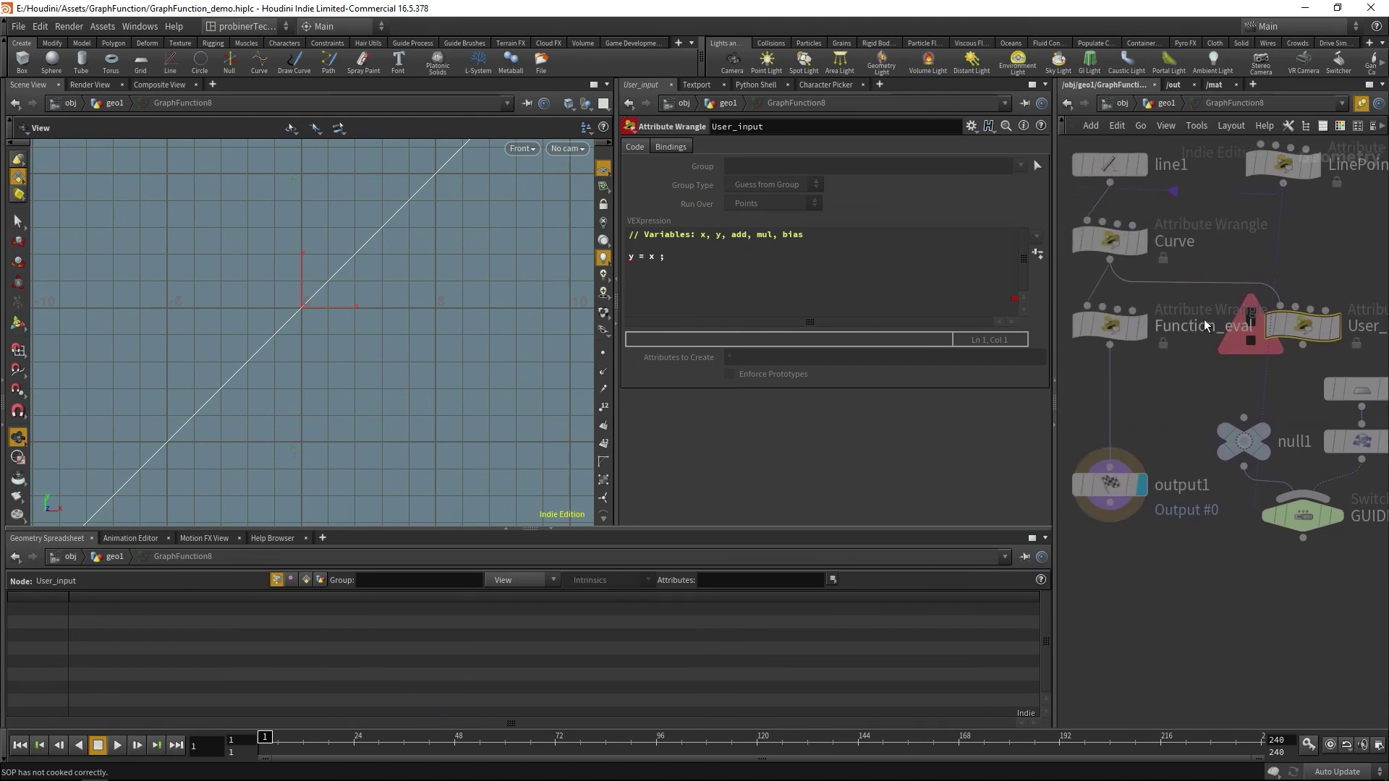
Examine the Function_eval wrangle's VEX code and compare its User_input/snippet reference with the User_input wrangle.
left_click(1108, 324)
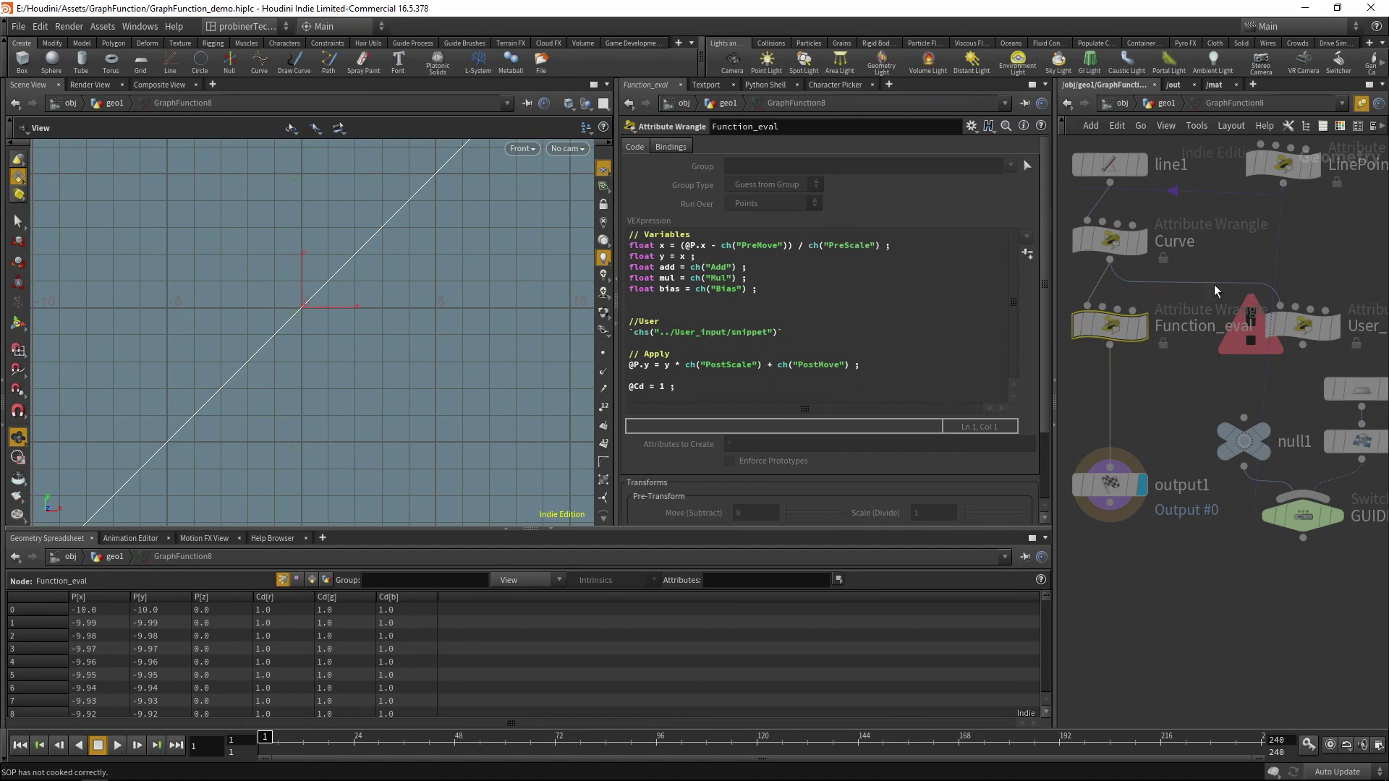
scroll(742, 282, "down", 2)
scroll(796, 310, "up", 2)
left_click(1314, 330)
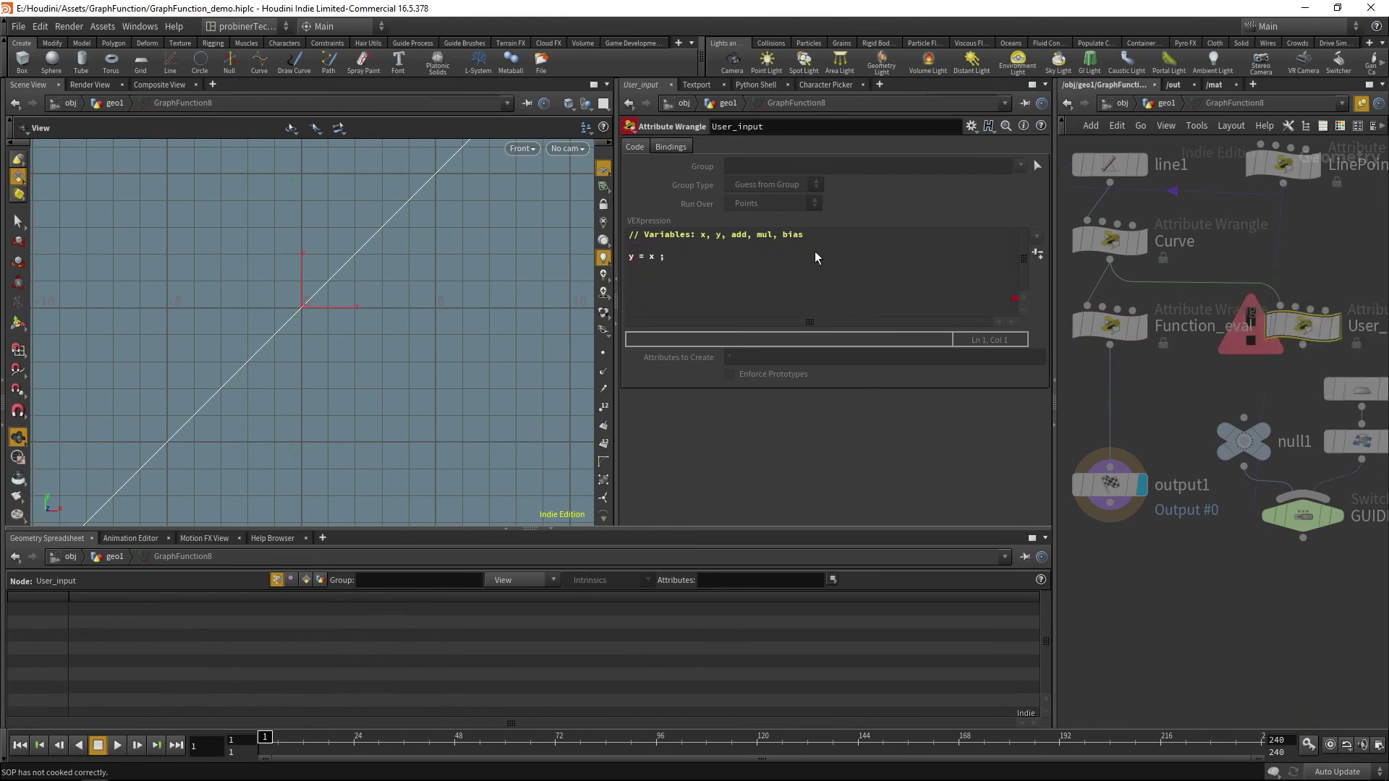
left_click(1109, 325)
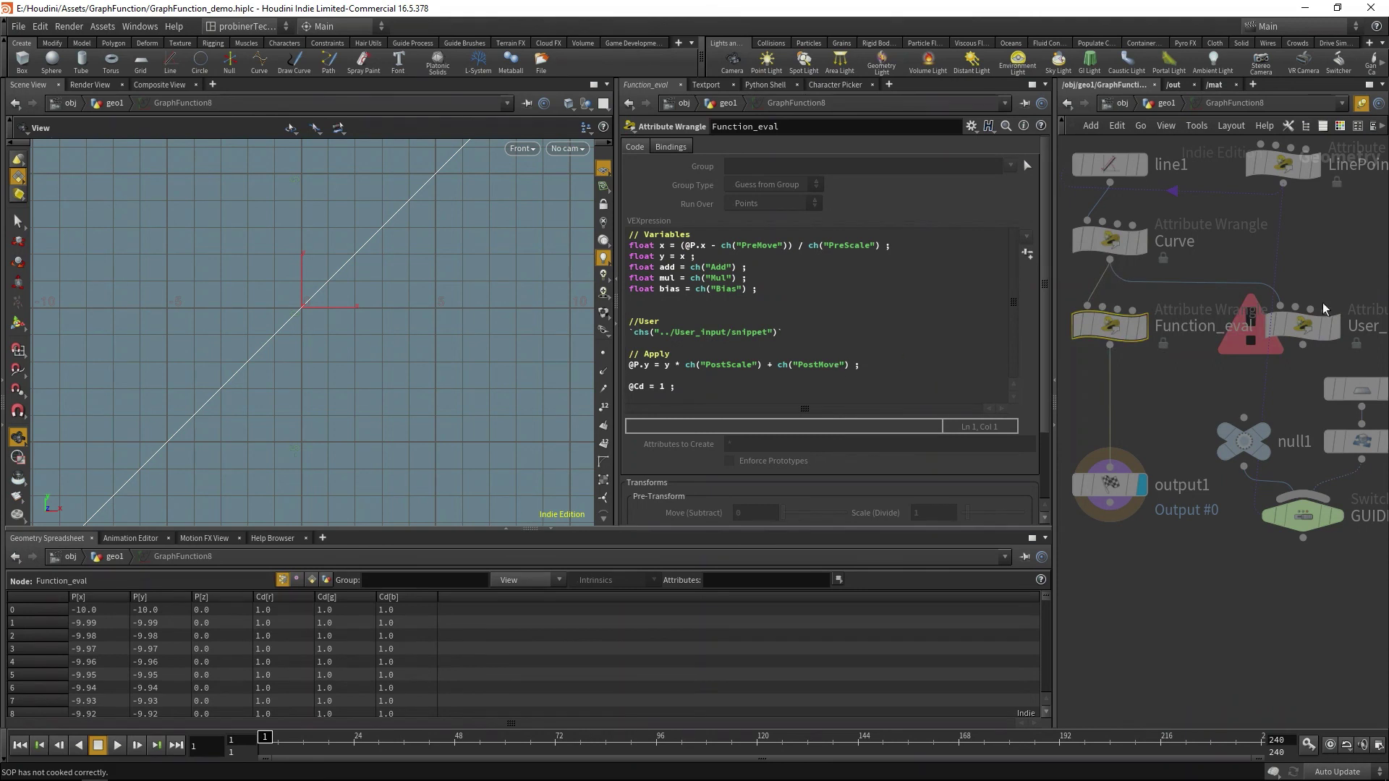
scroll(1324, 245, "down", 3)
middle_click_drag(1379, 272, 1356, 309)
scroll(1311, 376, "up", 3)
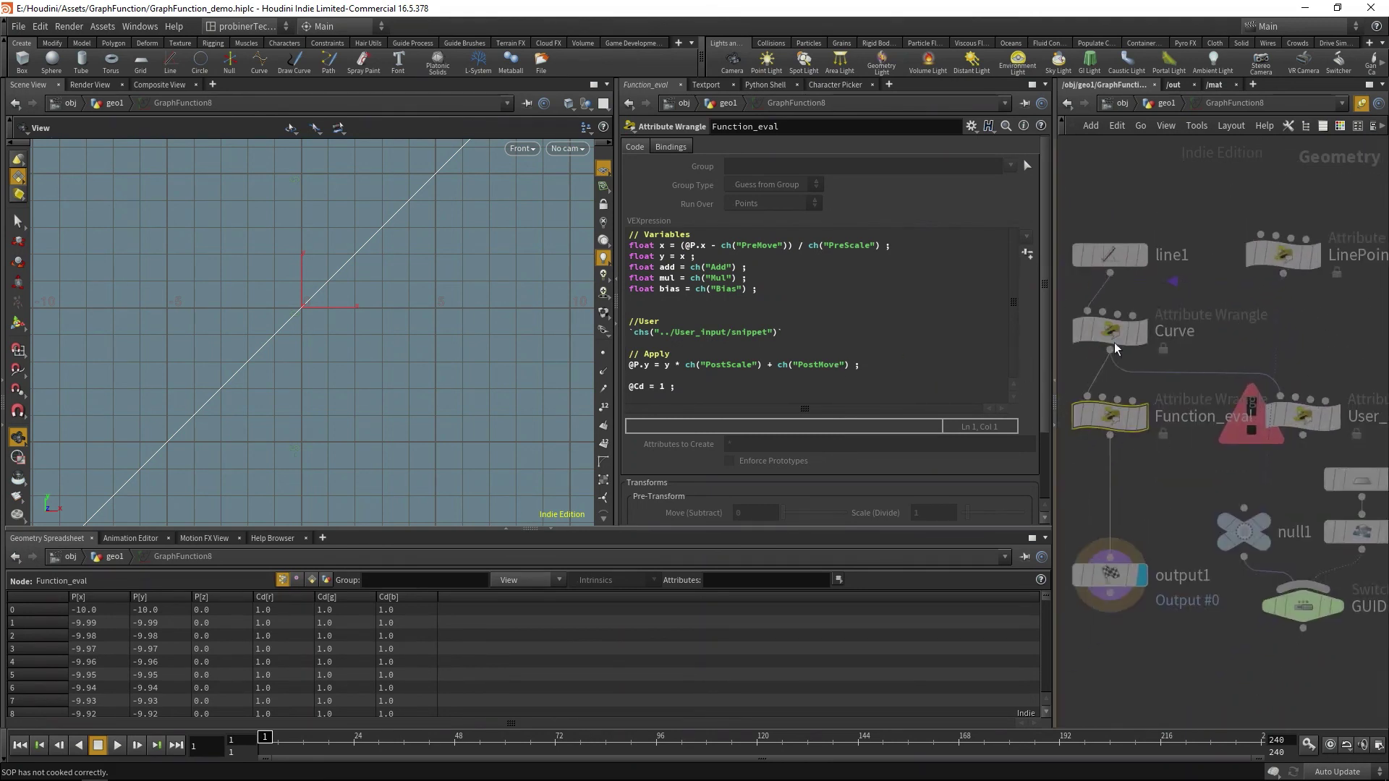
Recheck the User_input and Function_eval wrangles' code and return to the geo1 network level.
left_click(1306, 416)
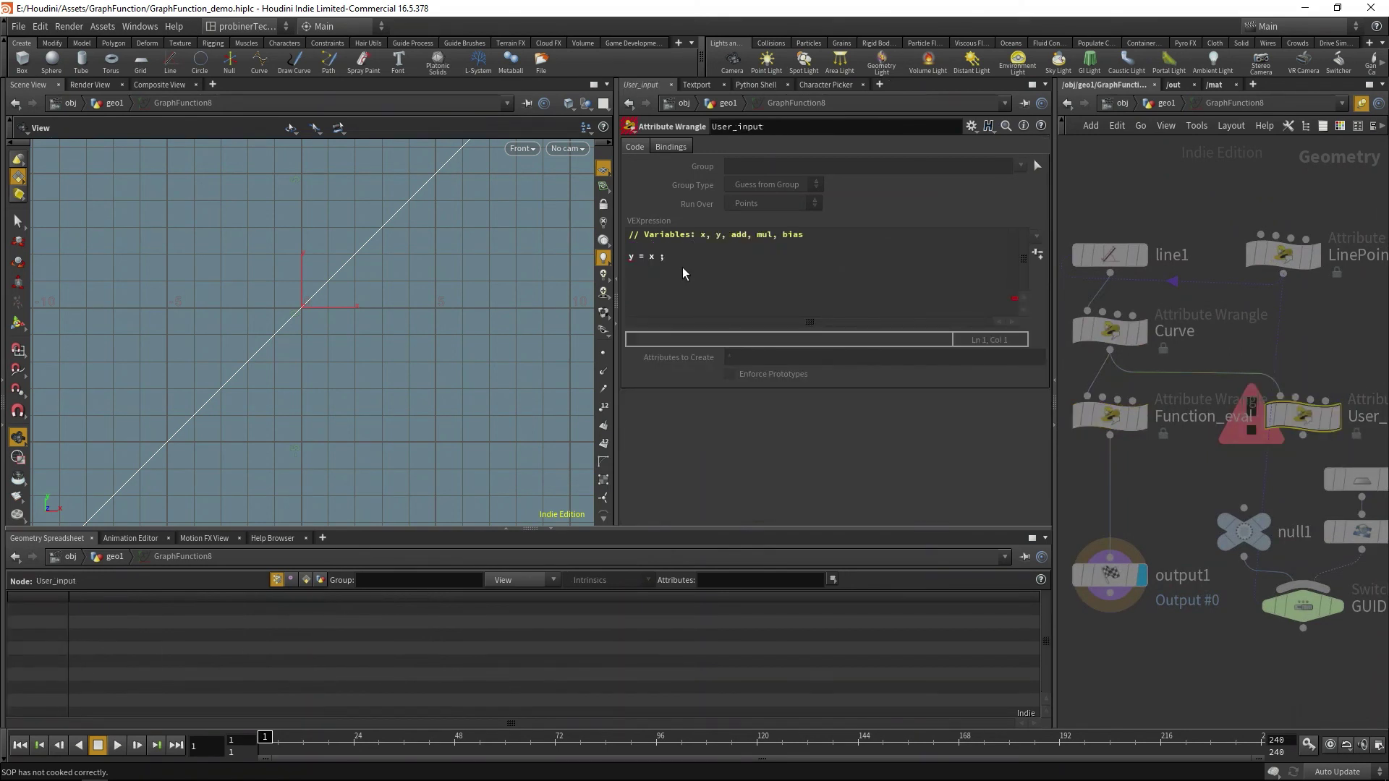
left_click(1110, 414)
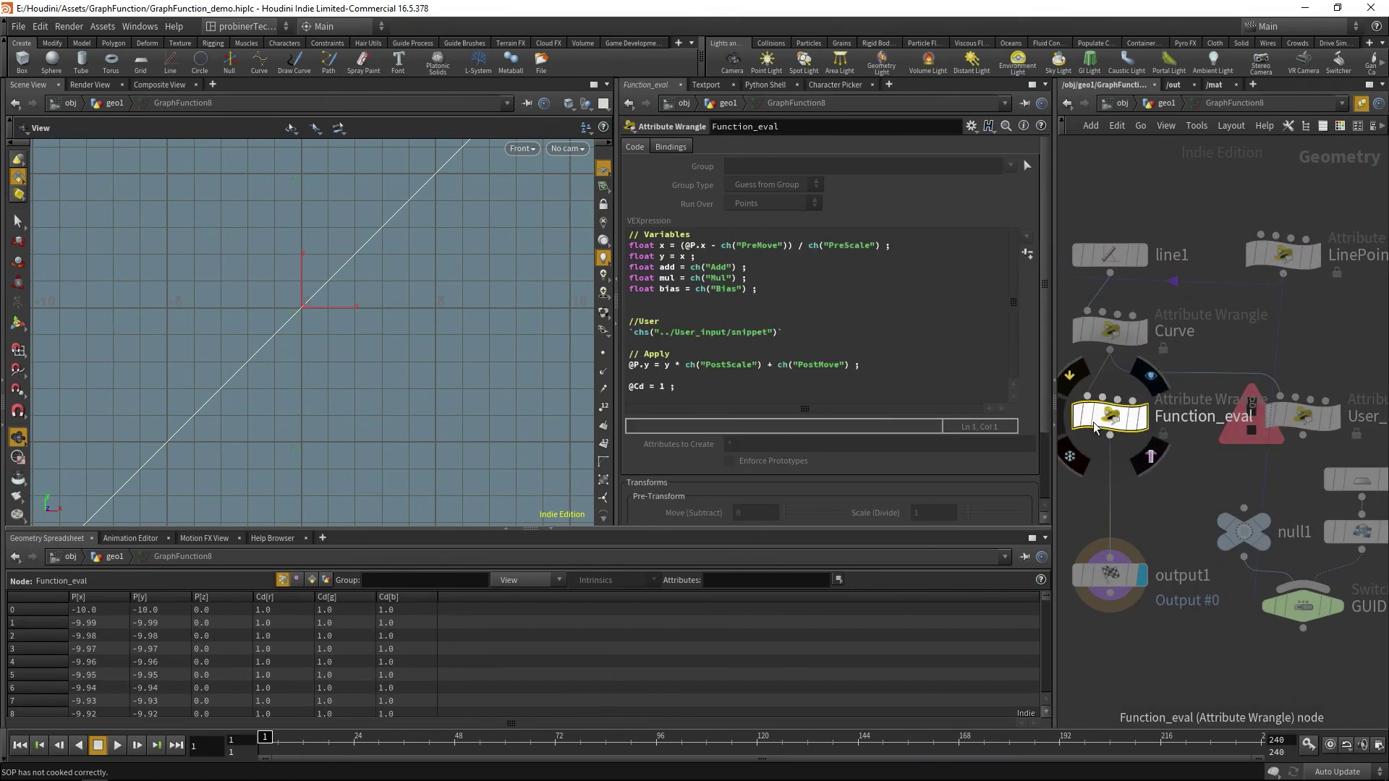
scroll(1243, 374, "down", 2)
scroll(1193, 505, "up", 2)
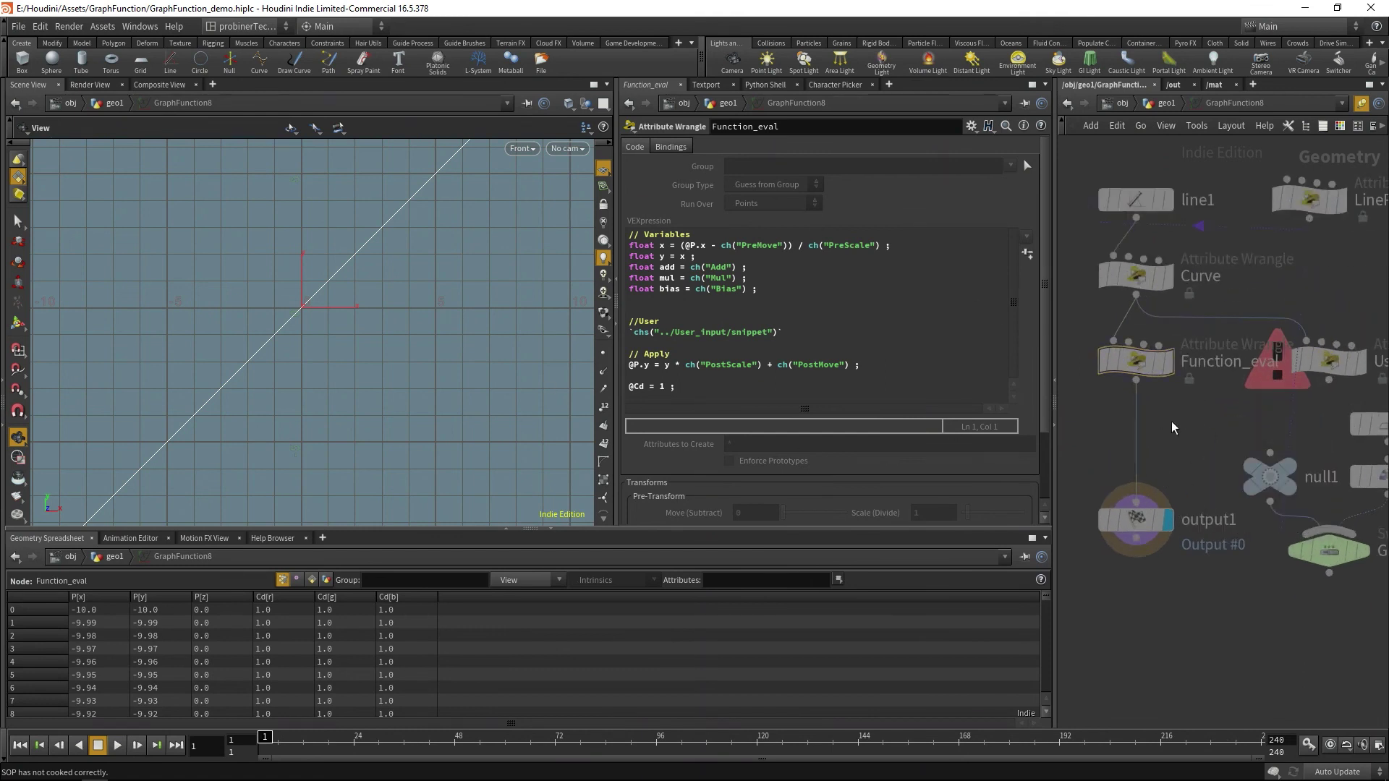
key("u")
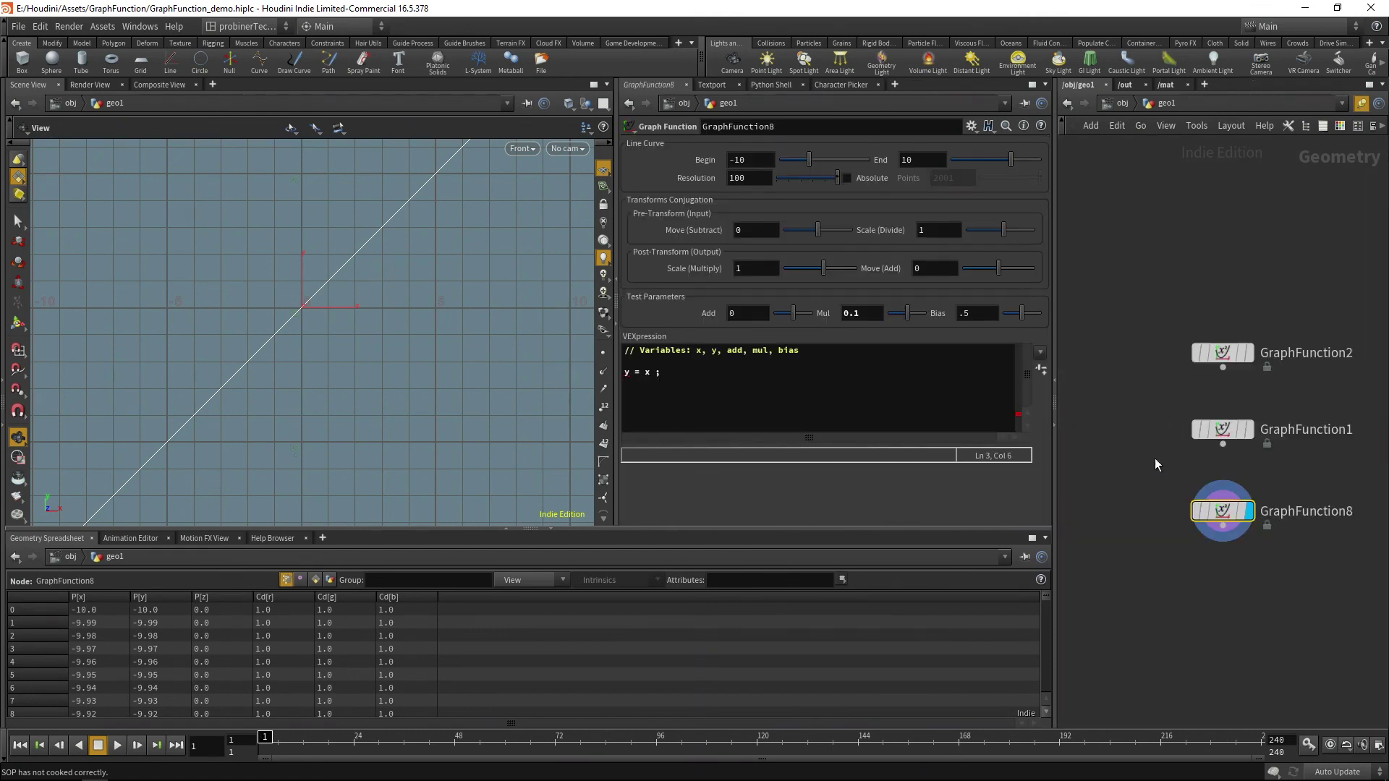